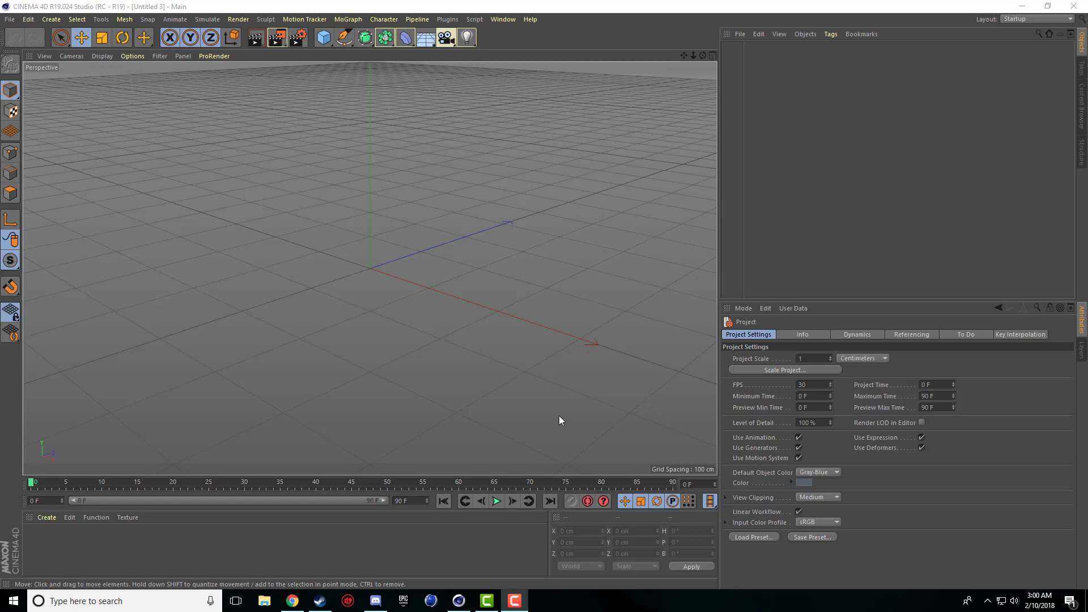
Toggle the four-view layout and pan the Perspective view in Cinema 4D
middle_click(559, 416)
middle_click(266, 220)
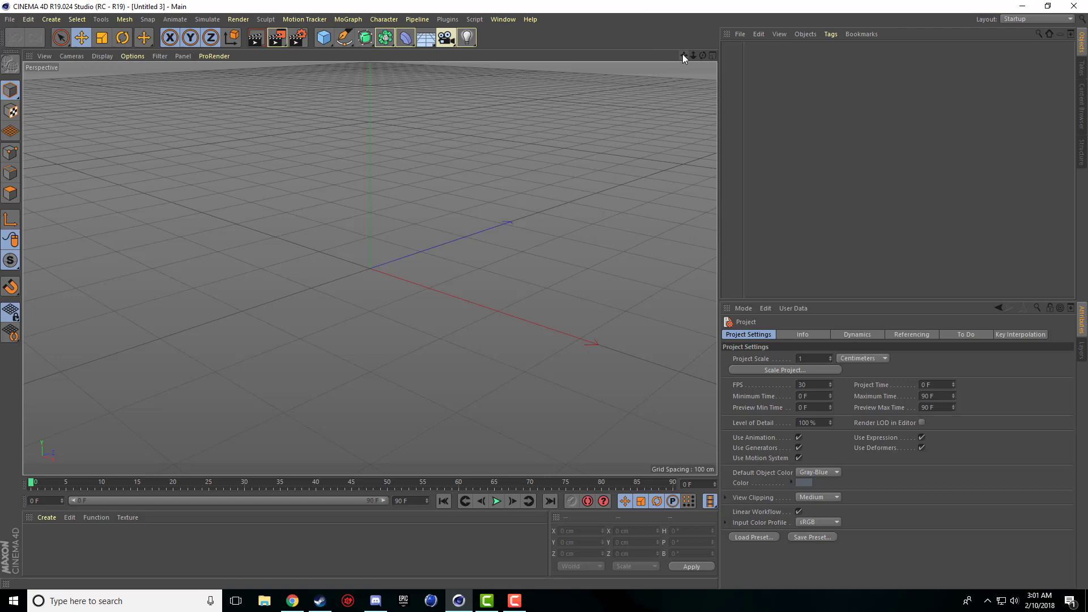
left_click_drag(684, 55, 652, 84)
left_click_drag(370, 268, 372, 269)
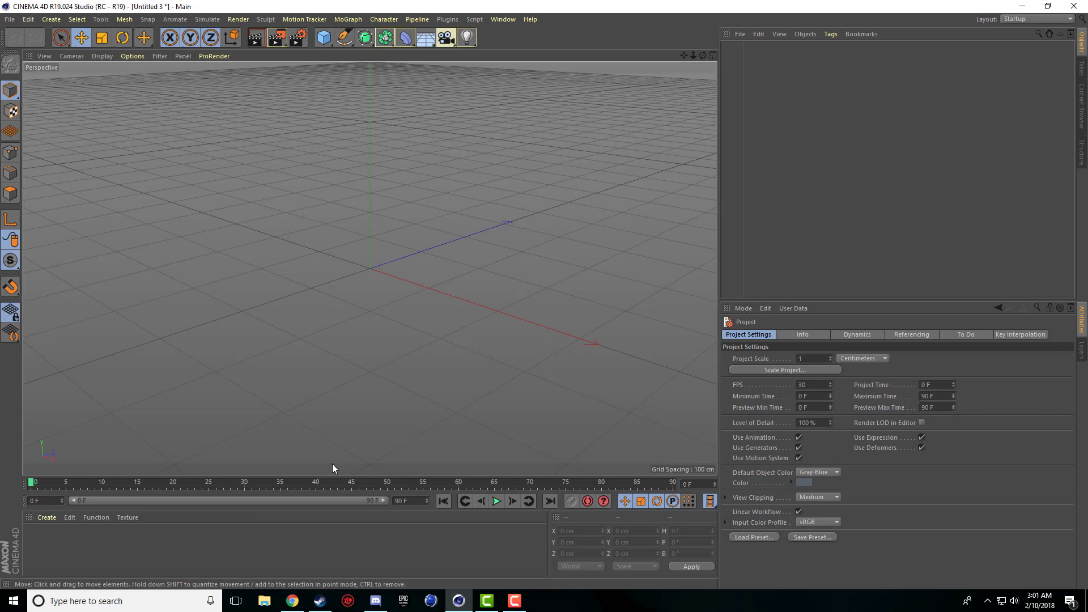
View FERRARI.jpg from Pictures > Random in Photos and open it in Edit & create
left_click(264, 600)
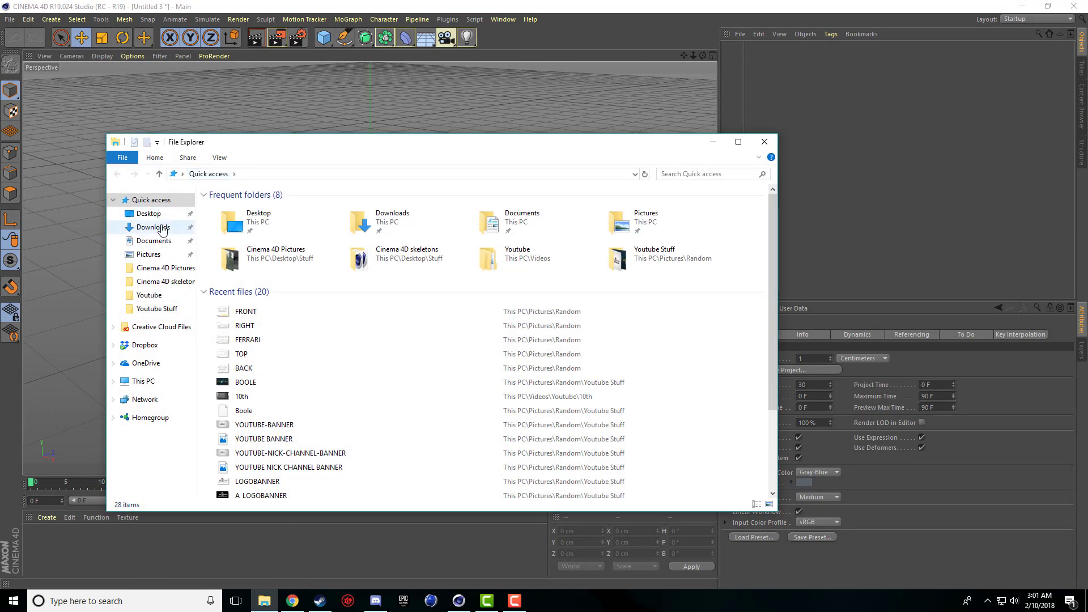
left_click(149, 254)
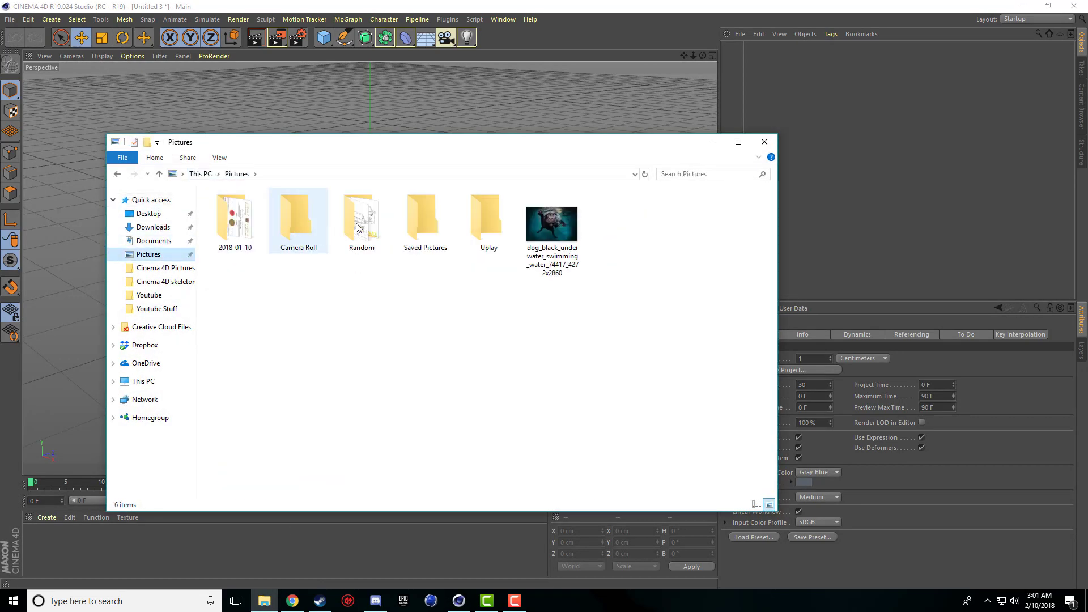
double_click(360, 223)
double_click(372, 237)
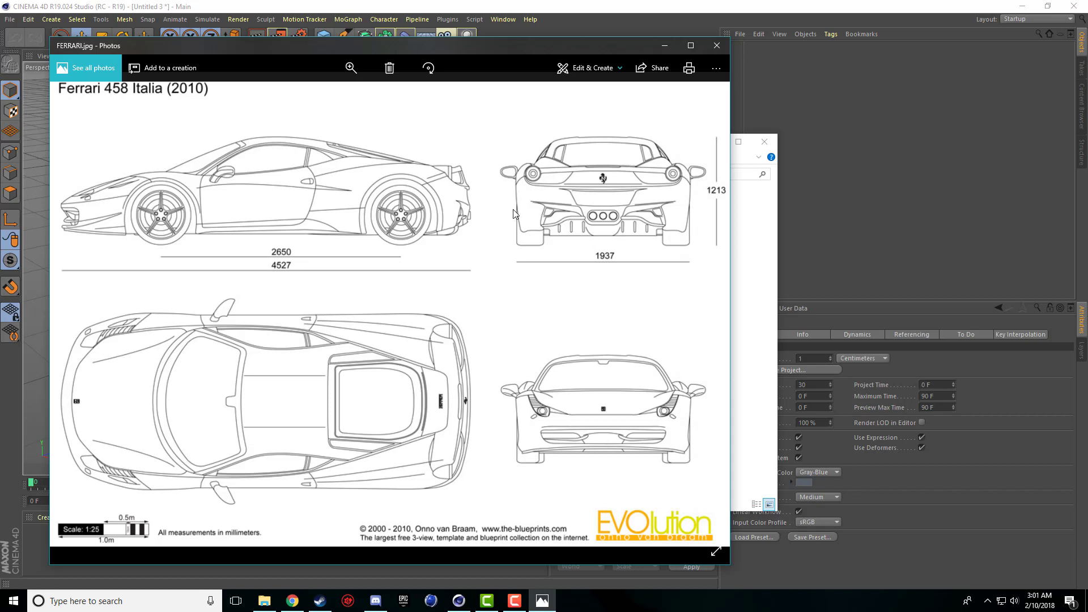
right_click(380, 238)
mouse_move(428, 297)
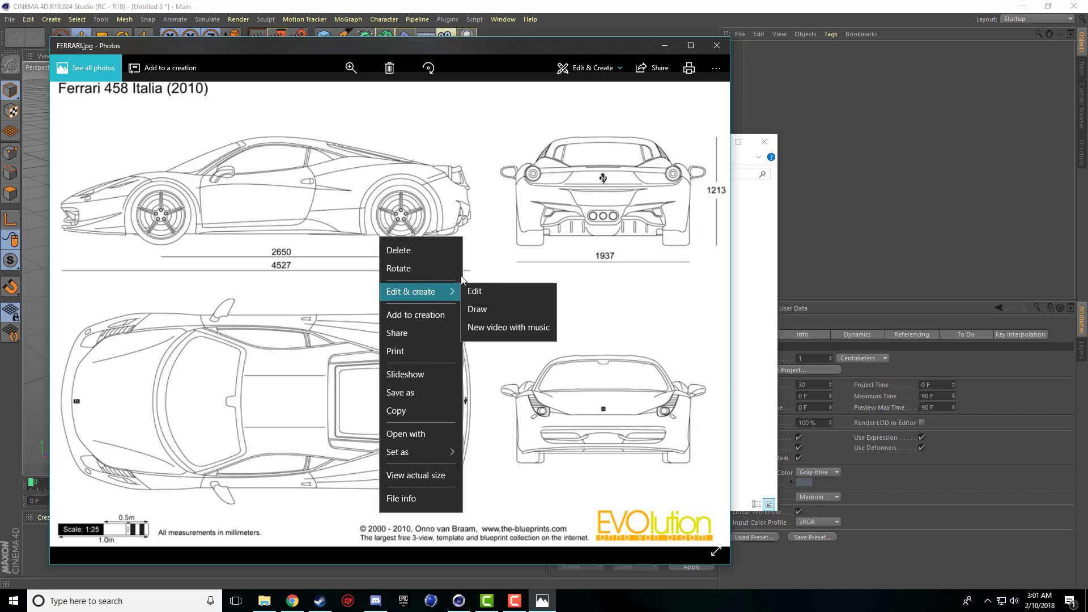
left_click(483, 296)
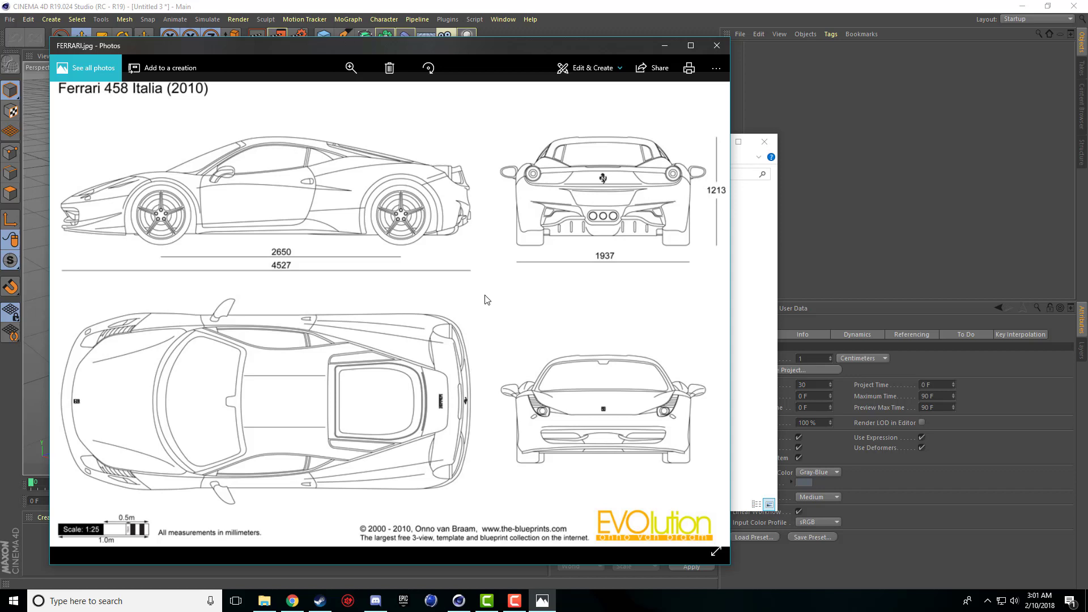
Close Photos, deselect FERRARI and minimize File Explorer to get back to Cinema 4D
left_click(716, 47)
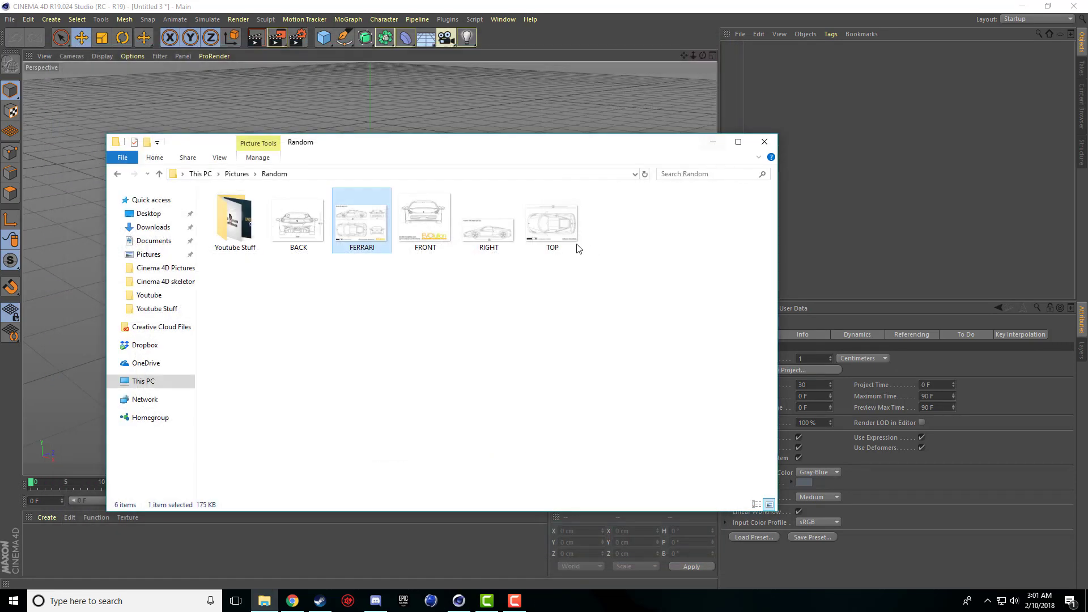
left_click(328, 282)
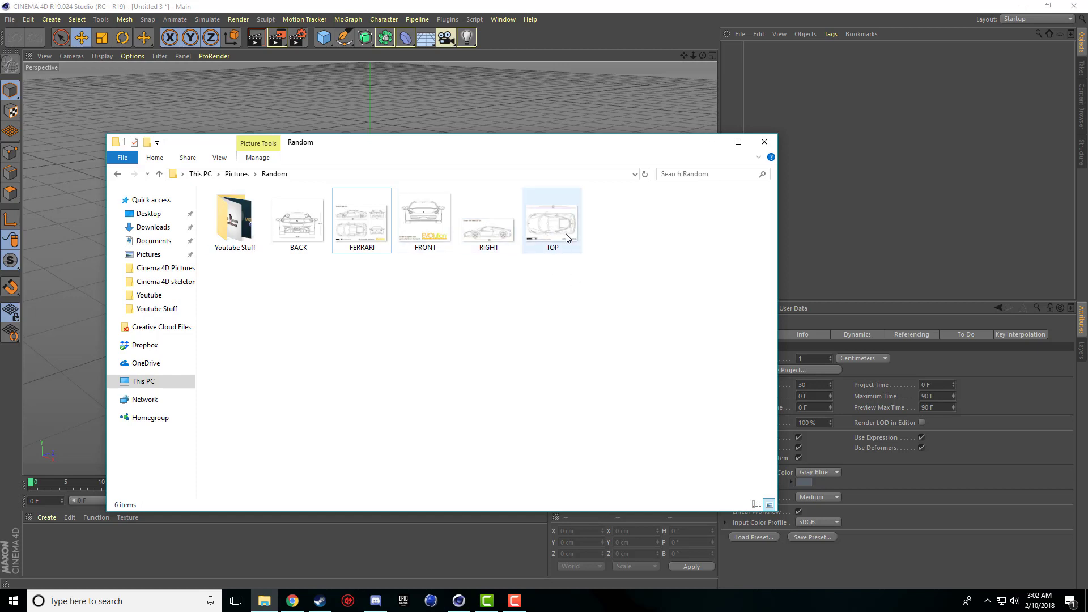
left_click(763, 141)
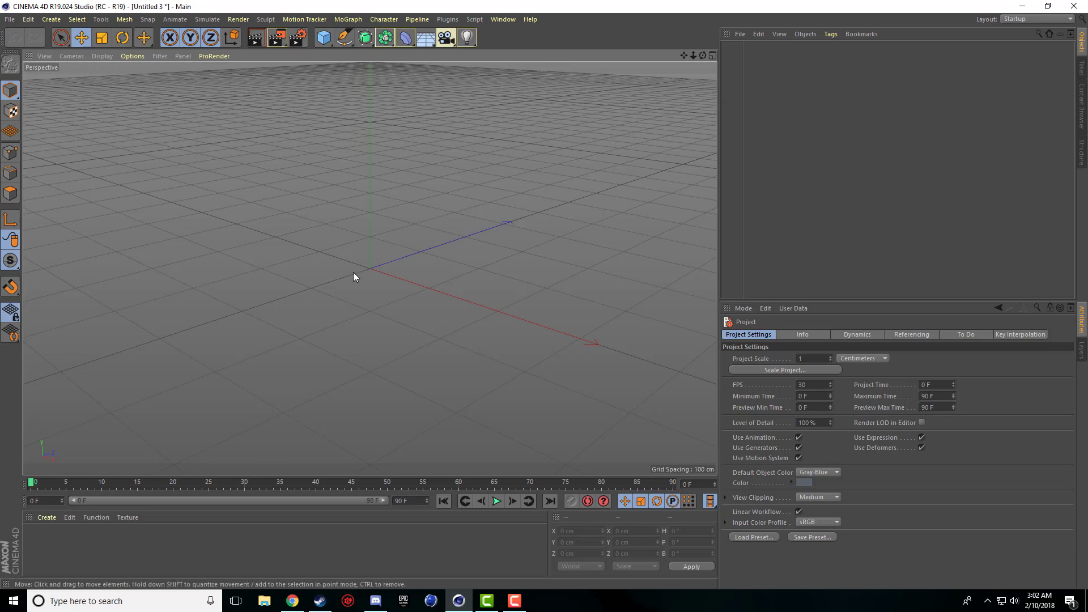
Split the Cinema 4D viewport into Perspective, Top, Right and Front views
middle_click(349, 229)
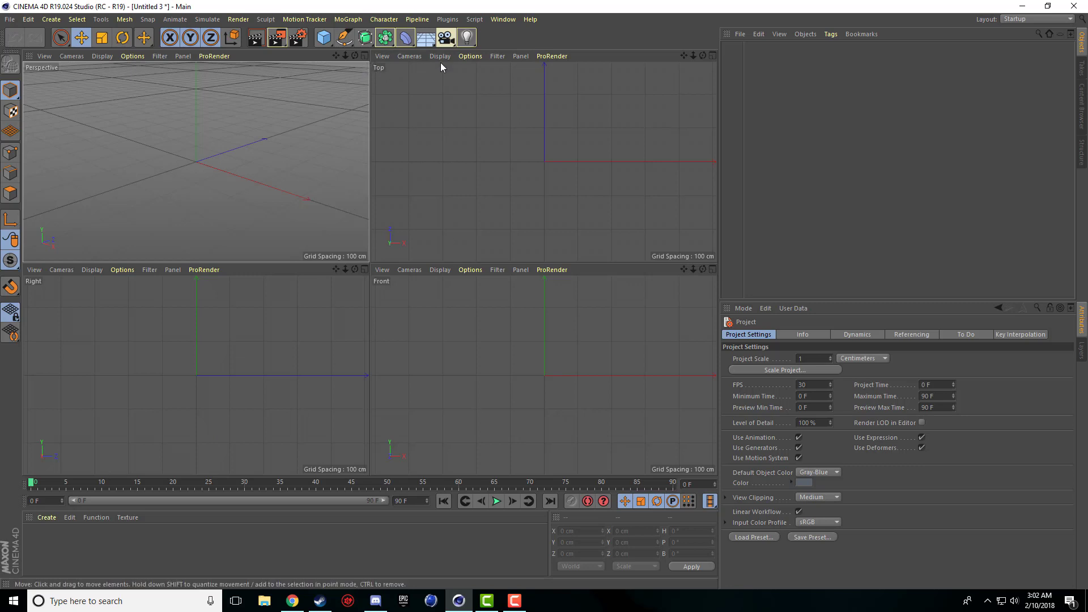
In the Top view's Configure settings, go to the Back tab and browse for a background image
left_click(469, 56)
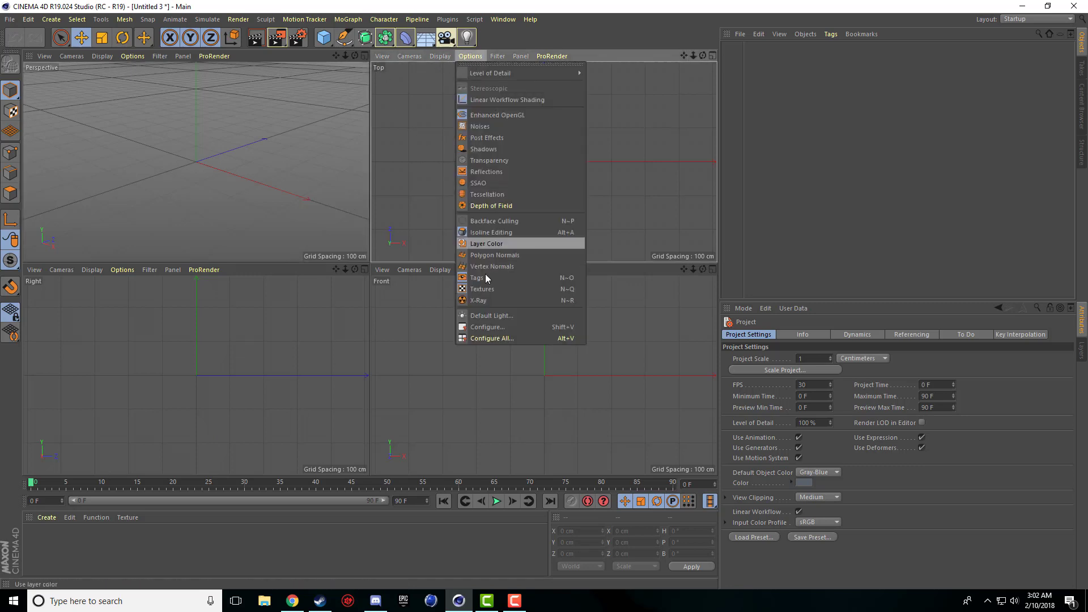
left_click(487, 328)
left_click(818, 334)
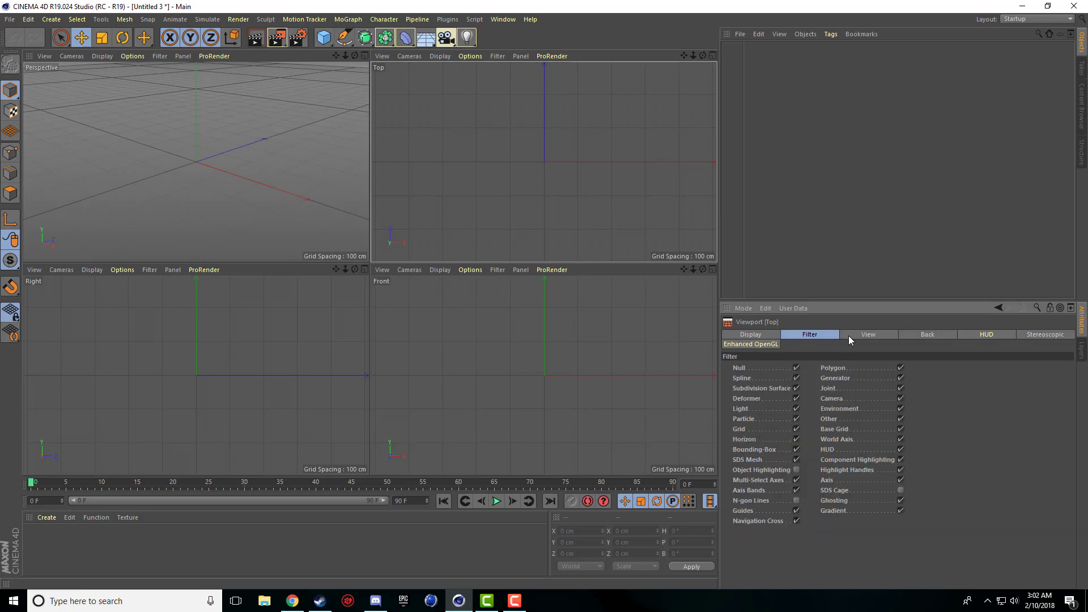
left_click(875, 334)
left_click(768, 336)
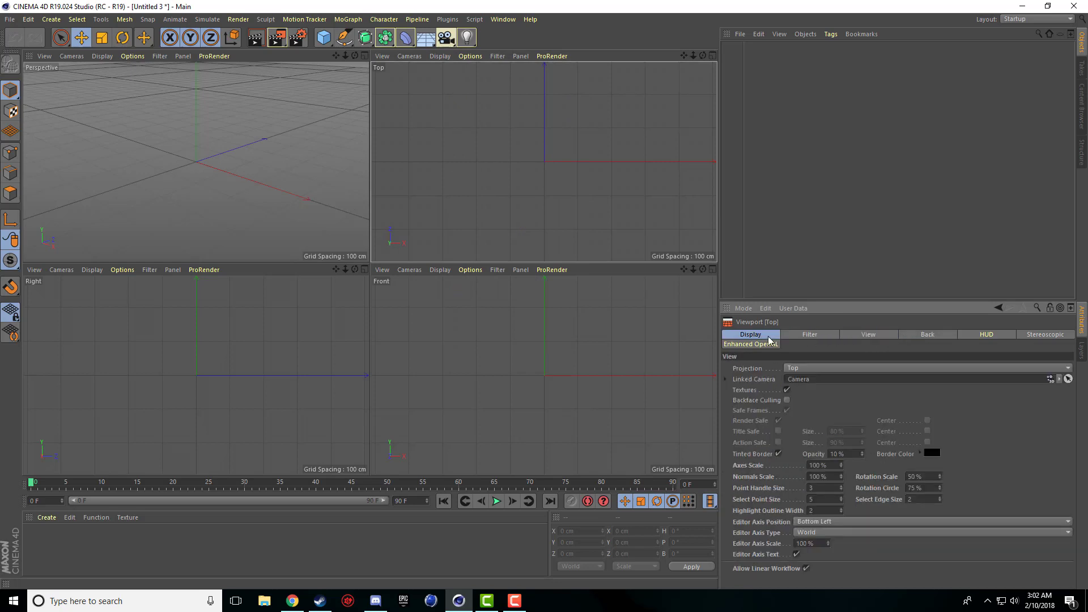
left_click(871, 333)
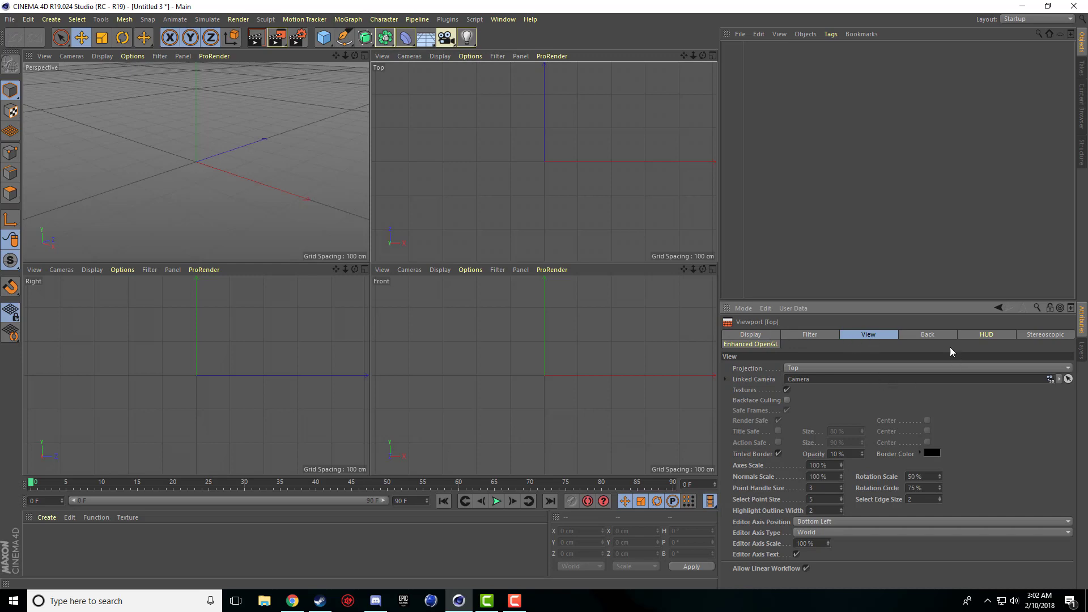
left_click(929, 334)
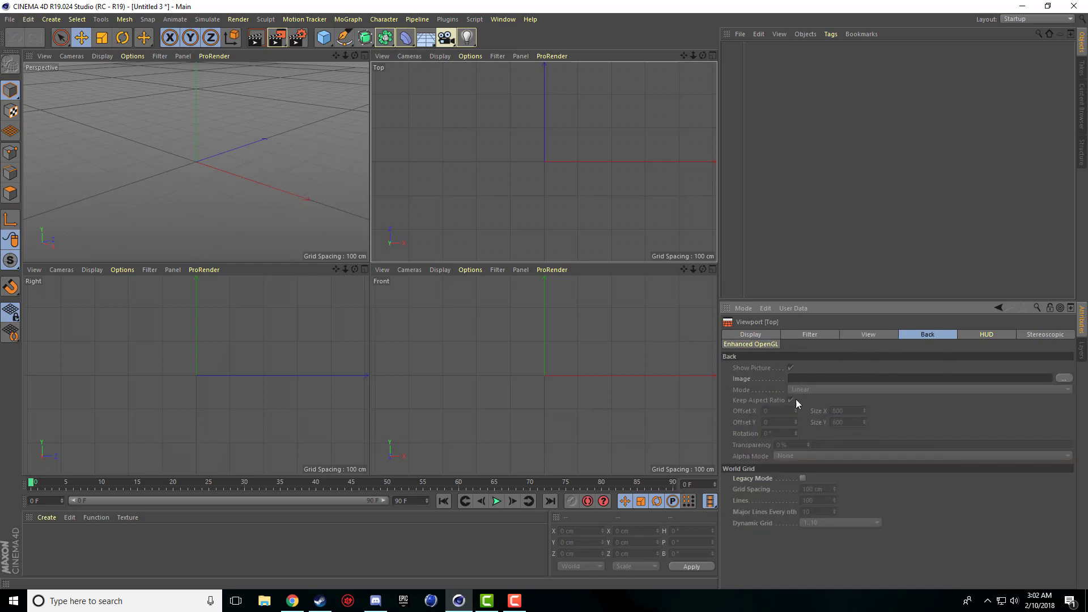
left_click(1063, 377)
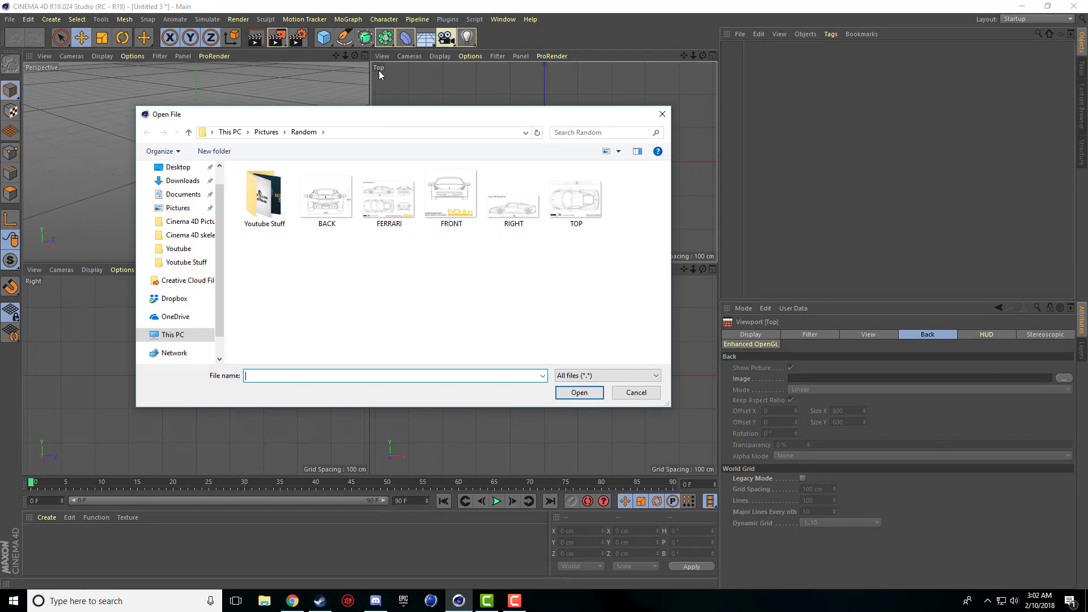
Set TOP.jpg as the Top view background at 75% transparency, with Show Picture on and Linear mode
double_click(576, 198)
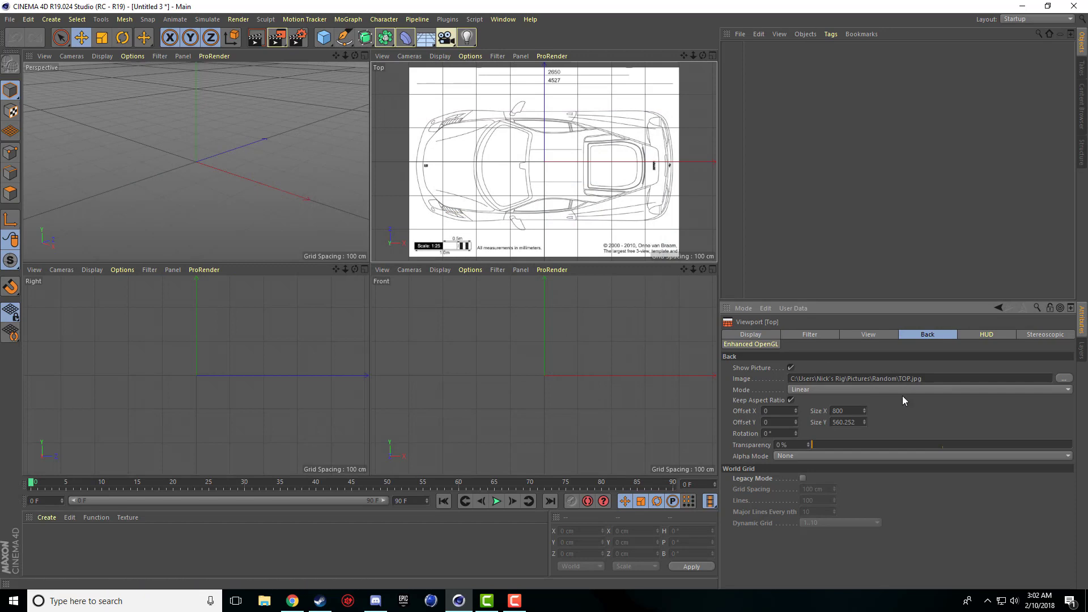
left_click_drag(833, 449, 1038, 449)
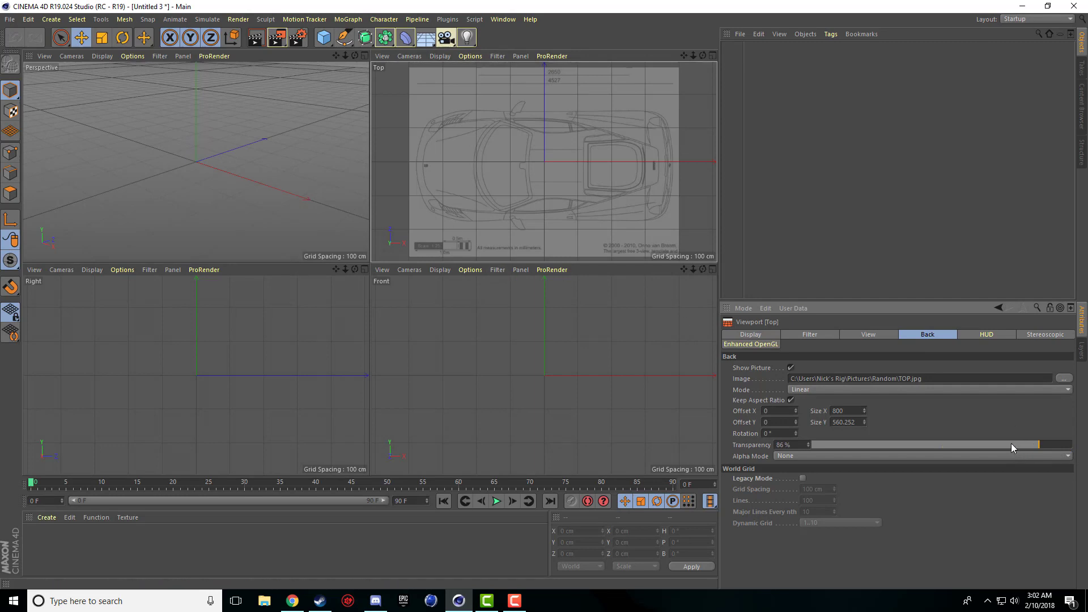
left_click(1011, 444)
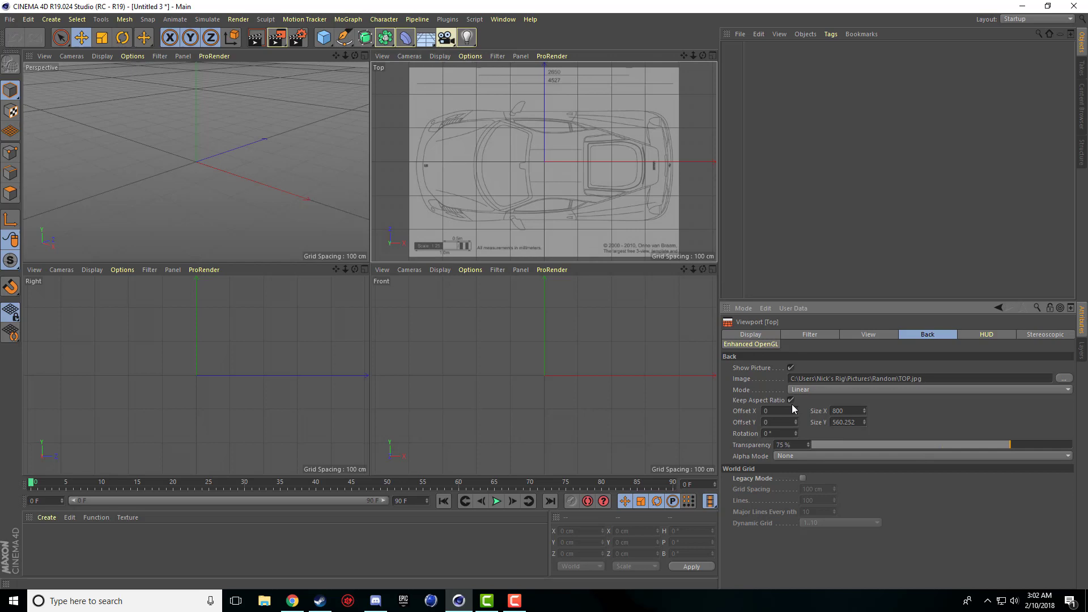
left_click(790, 368)
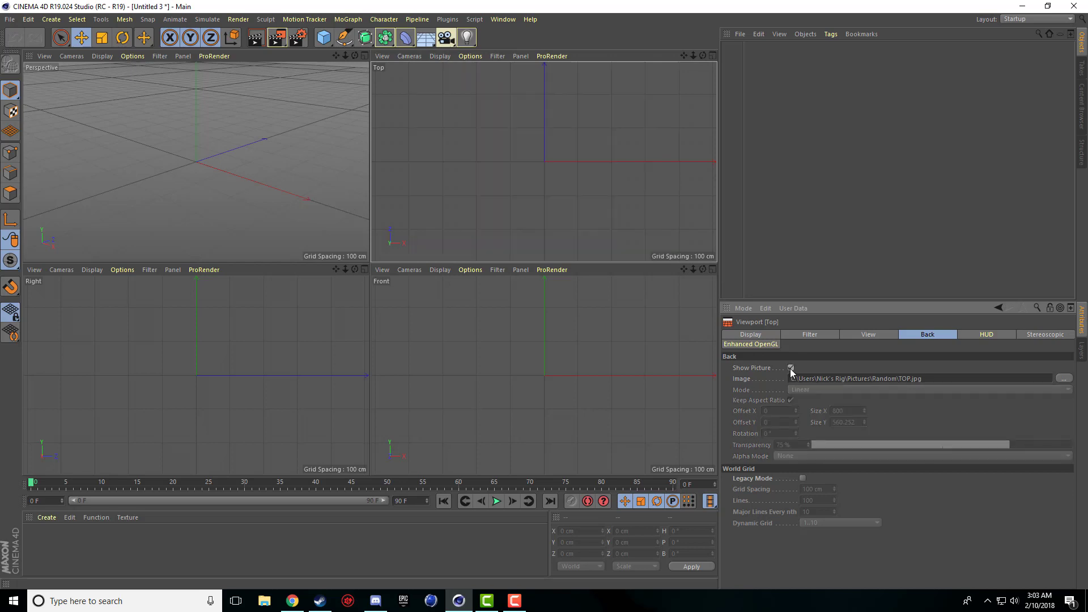
left_click(790, 368)
left_click(790, 368)
left_click(790, 368)
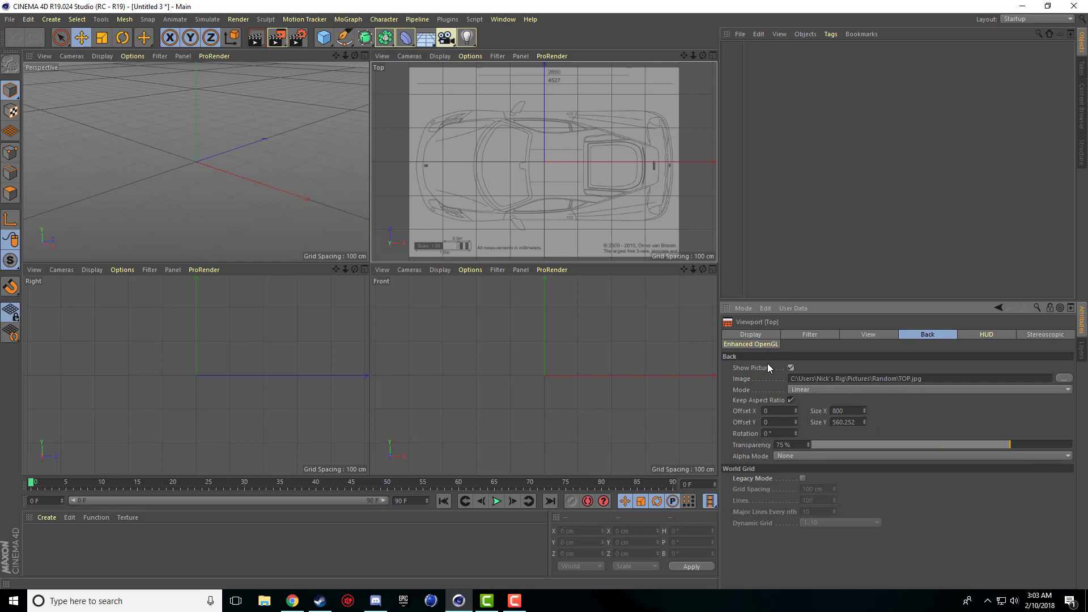
left_click(827, 391)
left_click(827, 393)
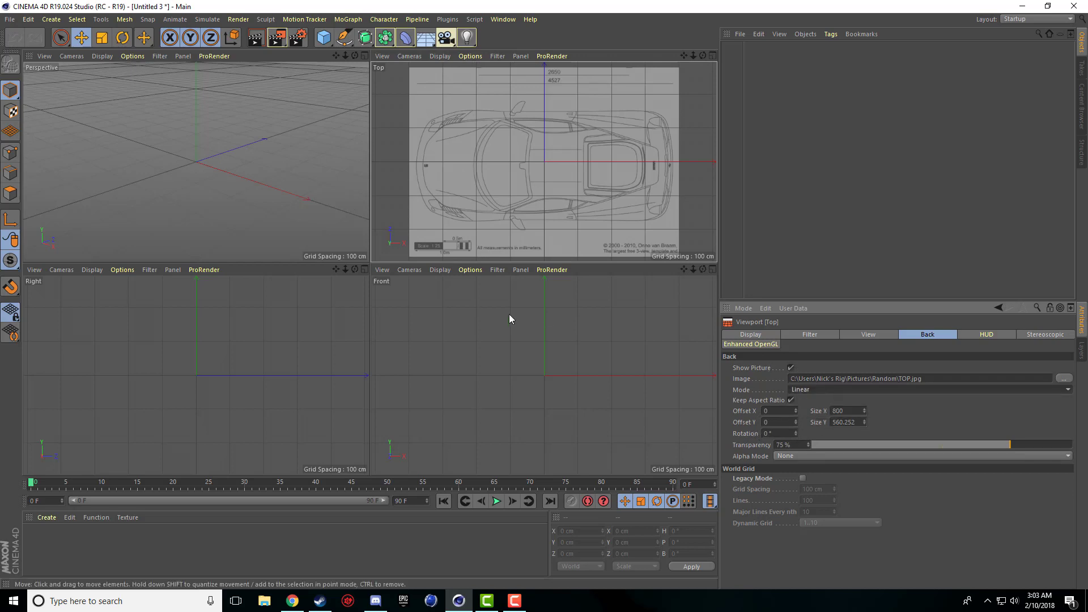
left_click(122, 271)
Load RIGHT.jpg as the Right view's background image
left_click(139, 542)
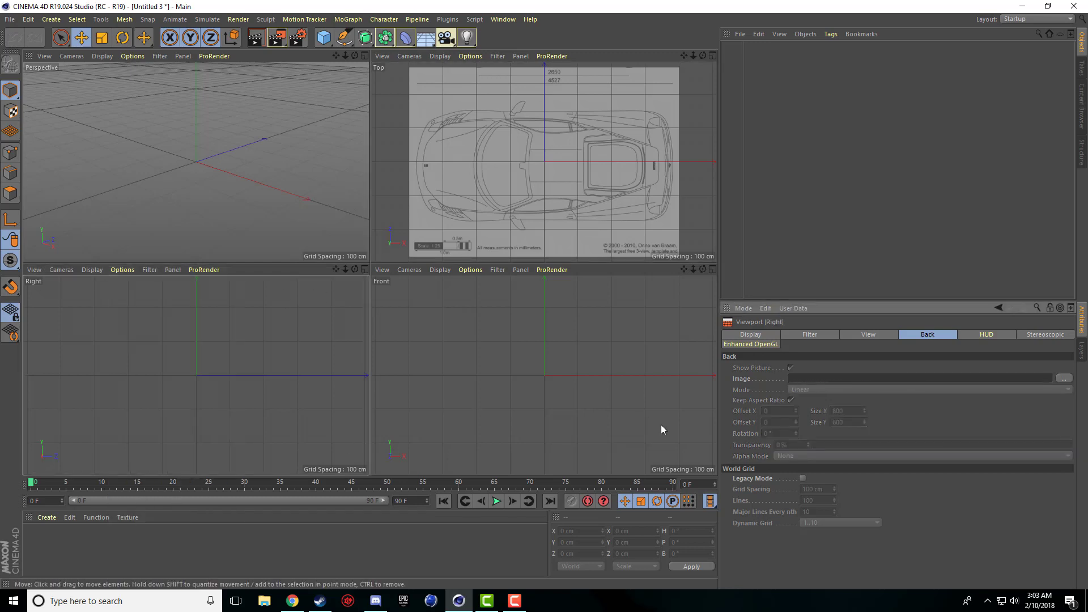
left_click(1063, 378)
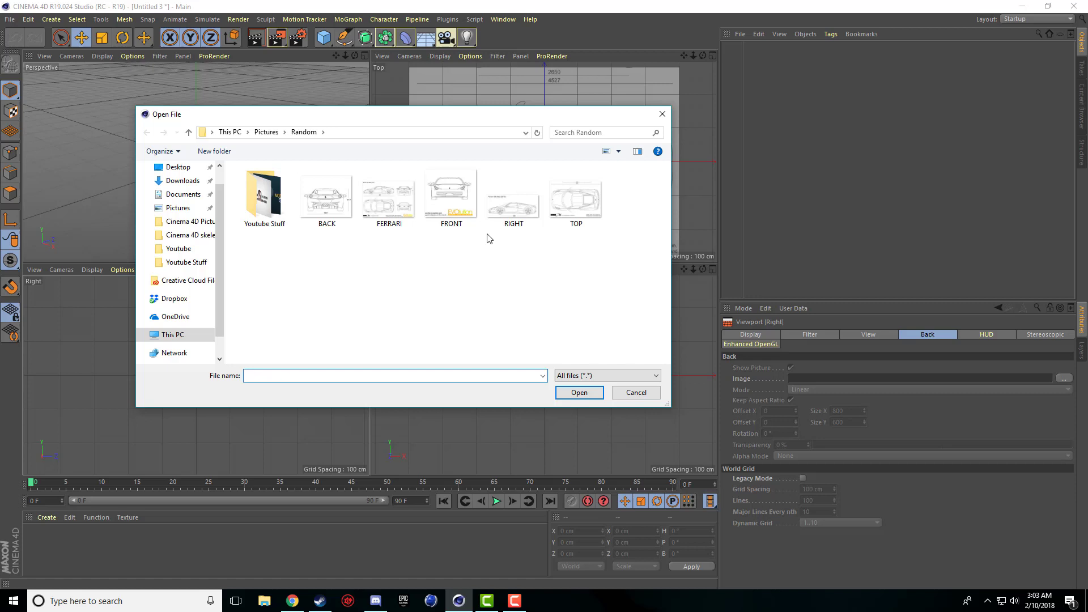
double_click(513, 204)
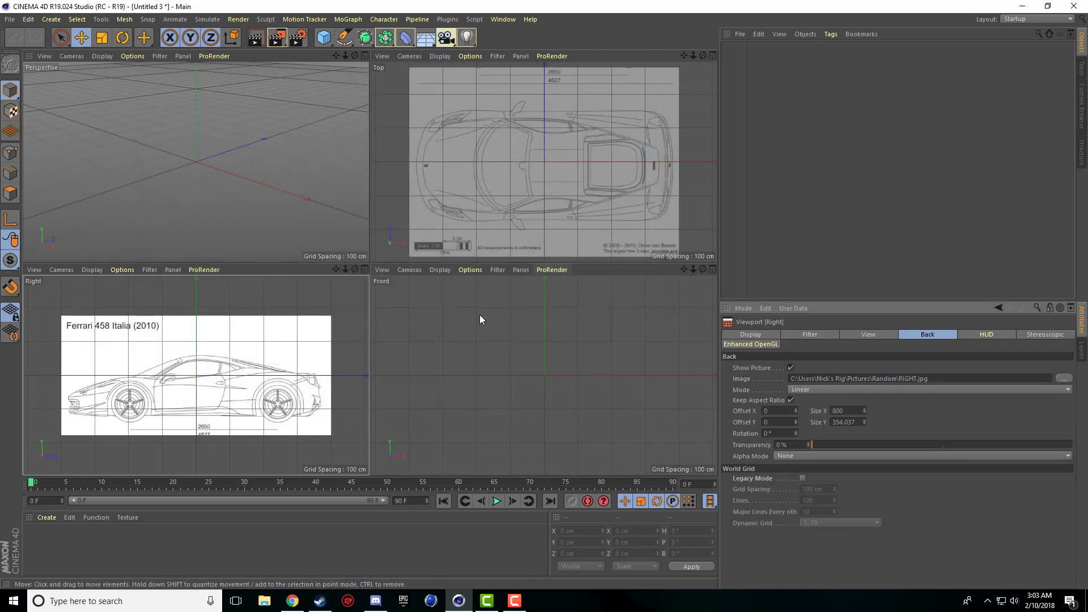
Load FRONT.jpg as the Front view's background image
left_click(472, 270)
left_click(519, 539)
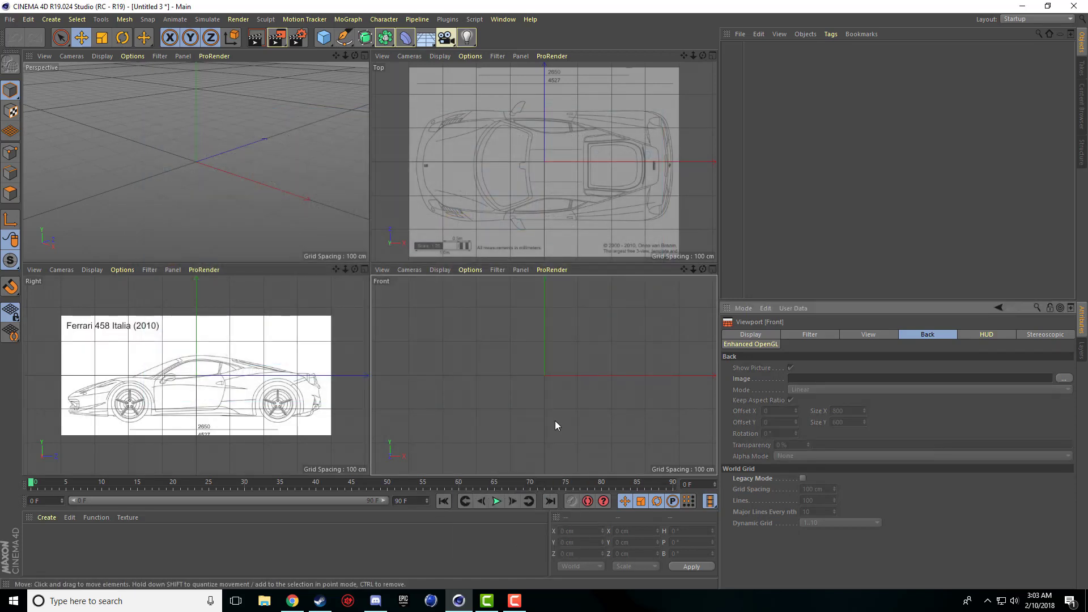
left_click(1064, 377)
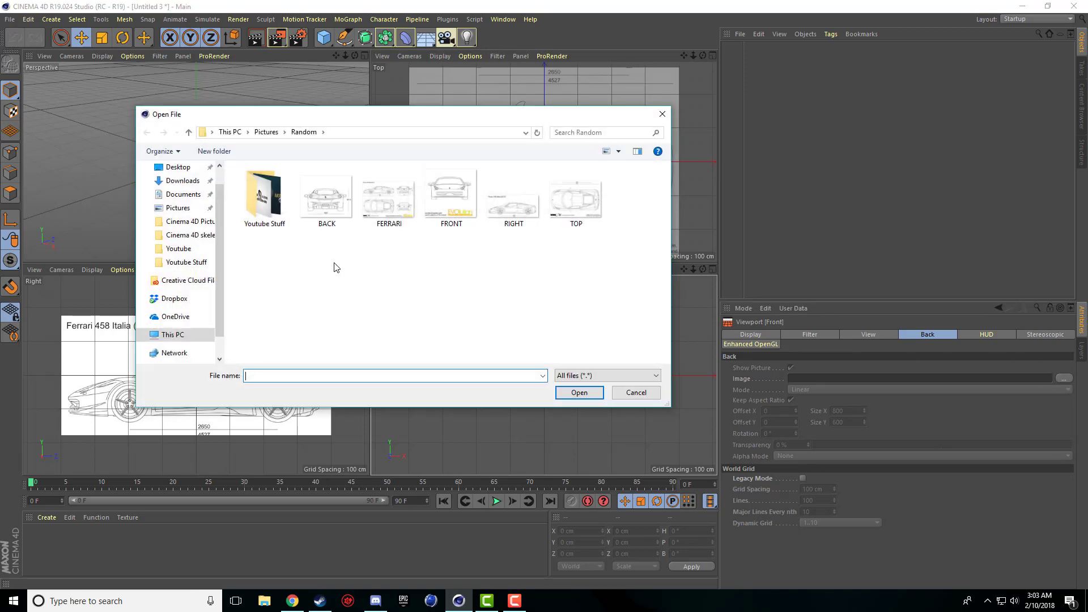
double_click(464, 214)
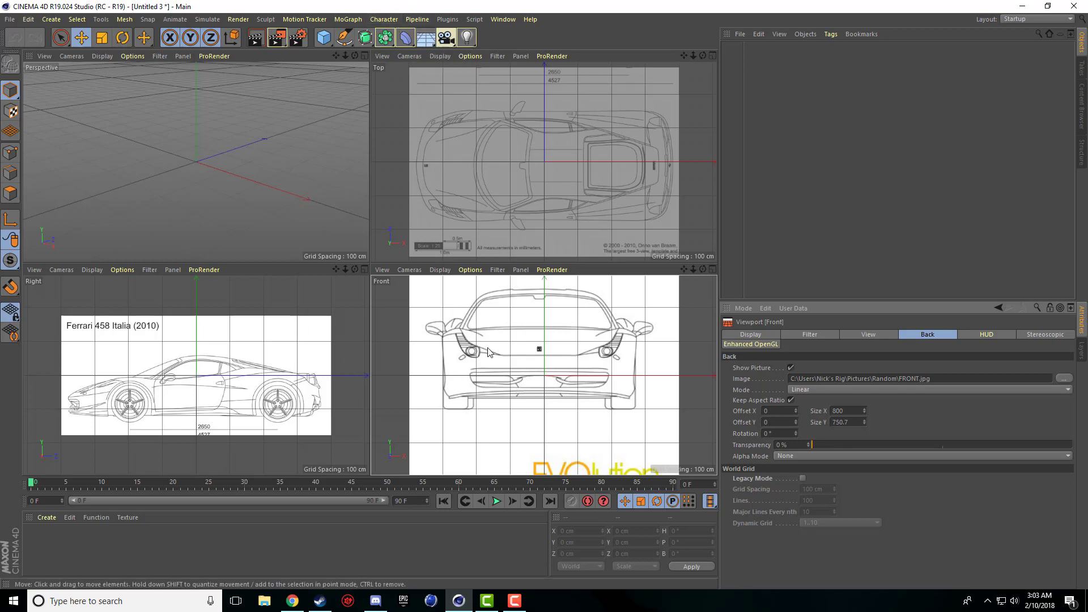
Add a cube and stretch it to about 758.8 × 384.4 cm over the Top blueprint
left_click(324, 38)
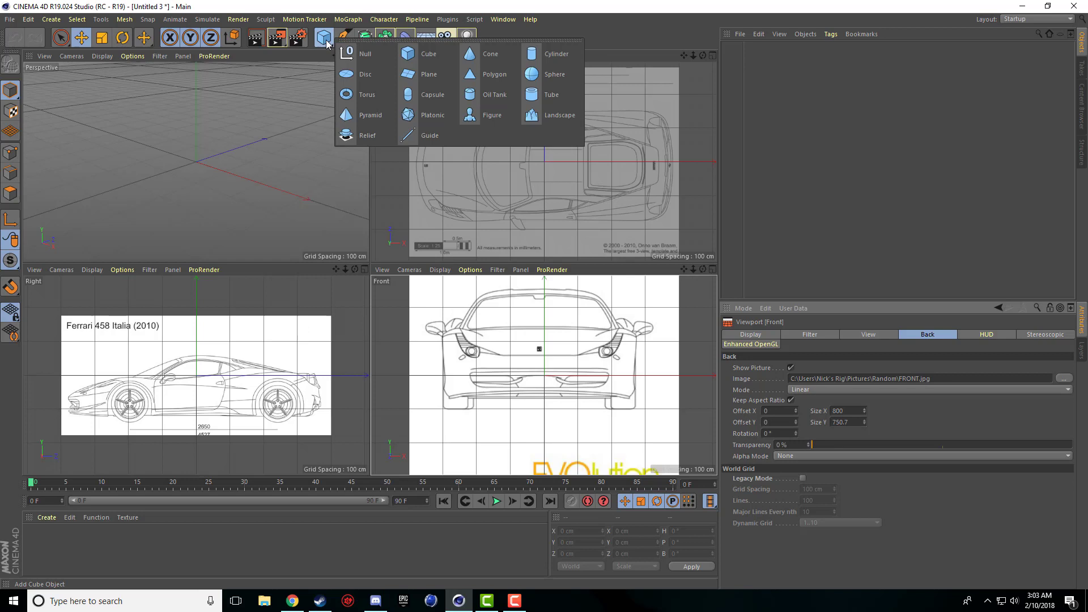
left_click(348, 49)
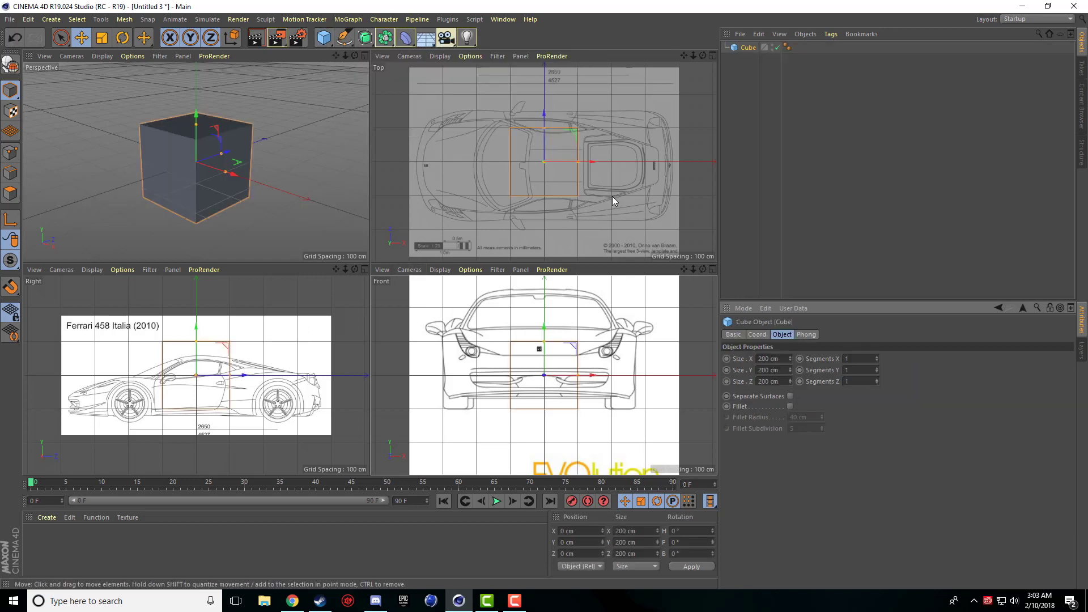
left_click_drag(577, 162, 672, 162)
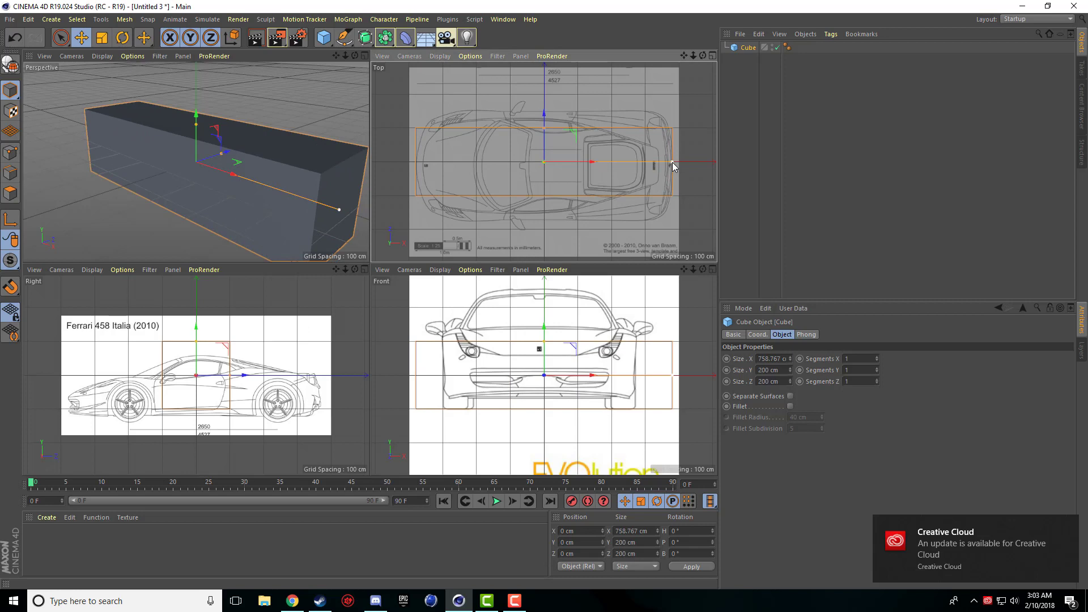
left_click_drag(544, 128, 546, 108)
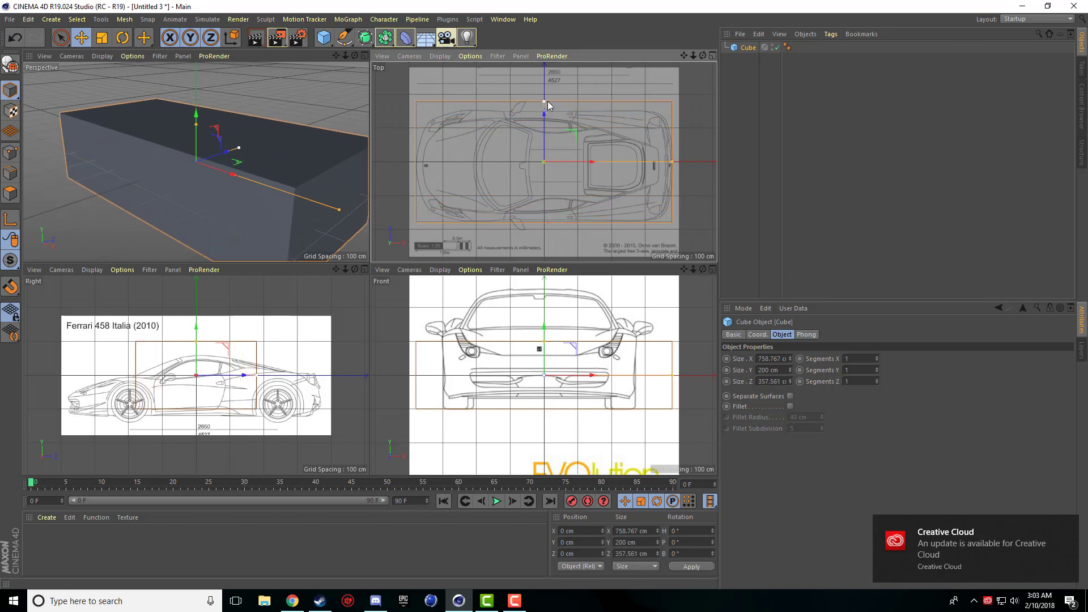
left_click_drag(547, 101, 546, 120)
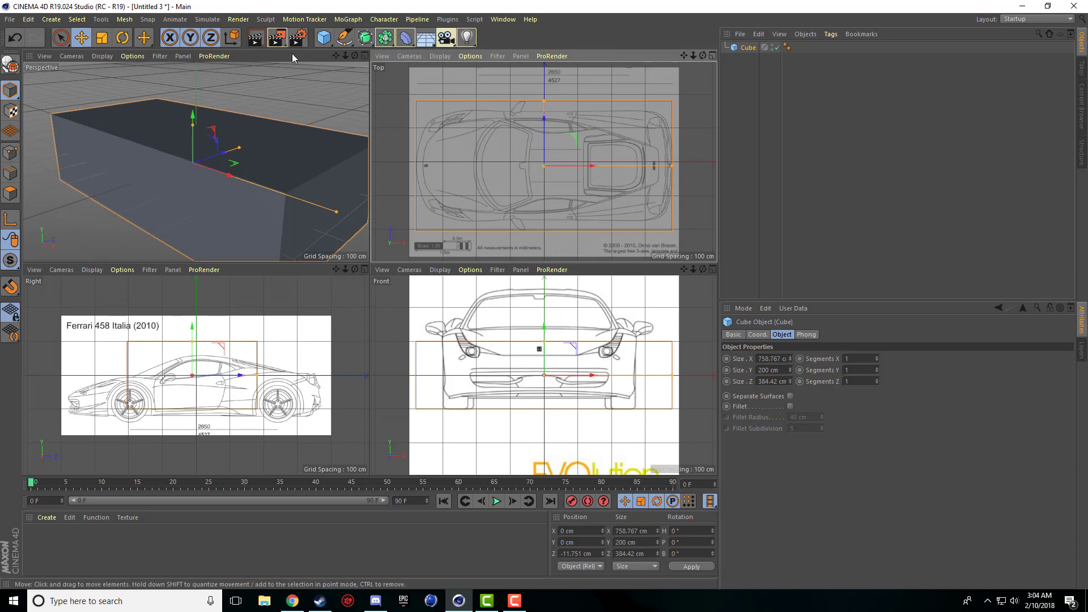
scroll(199, 397, "up", 2)
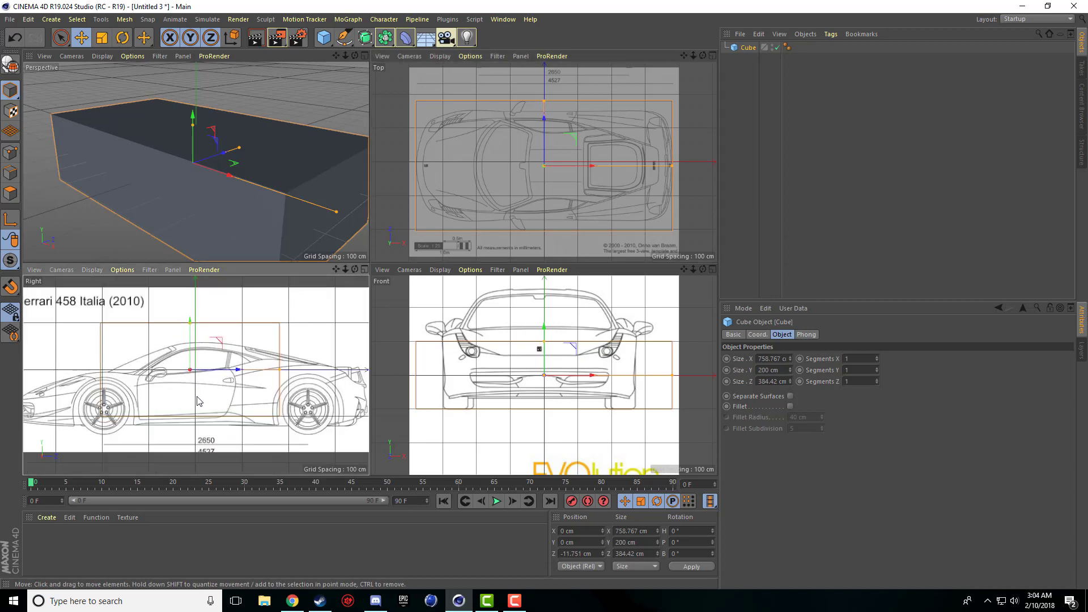
scroll(203, 402, "down", 1)
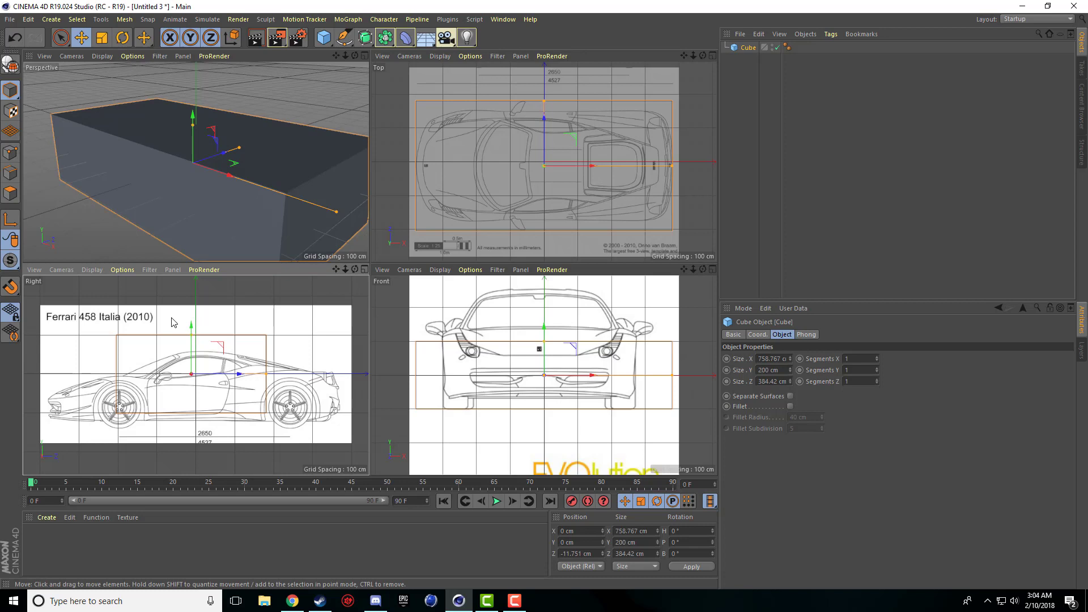
Switch the lower-left view to the Front camera with FRONT.jpg as its background
left_click(61, 270)
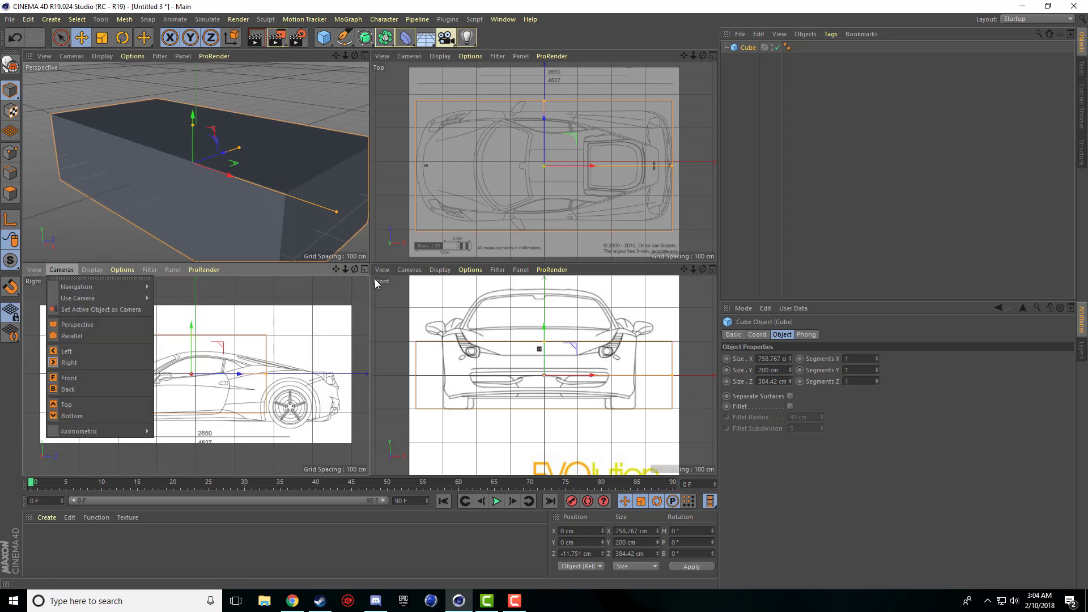
left_click(80, 378)
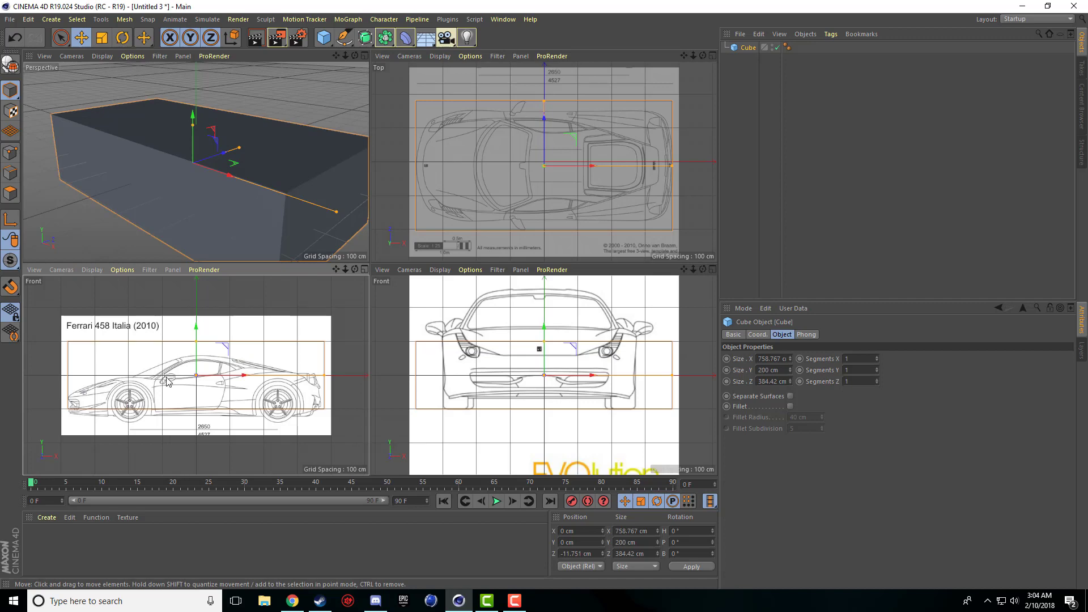
left_click(122, 270)
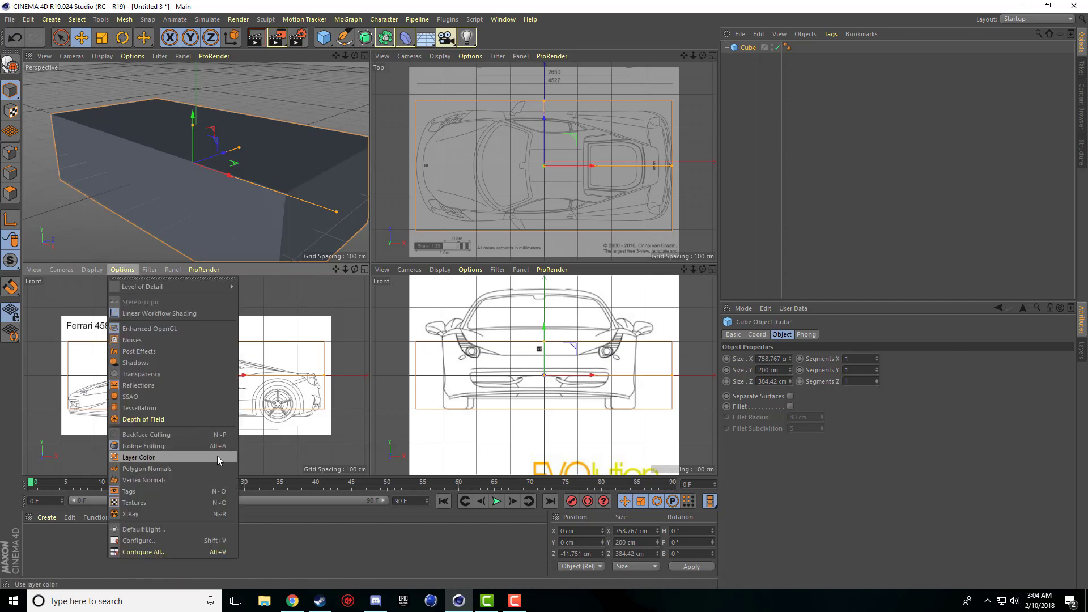
left_click(185, 531)
left_click(1062, 378)
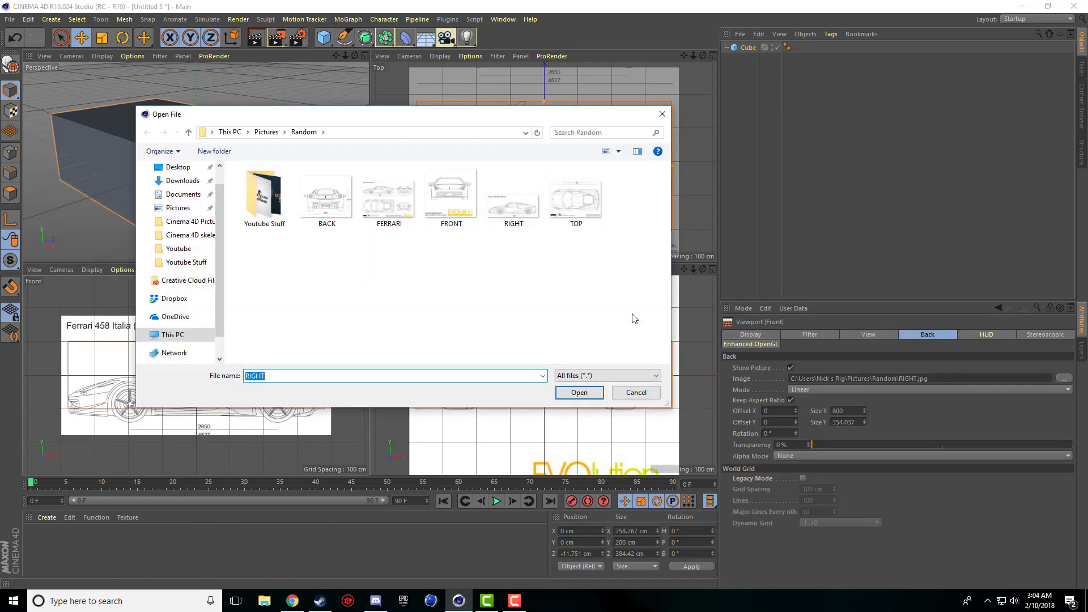
double_click(451, 195)
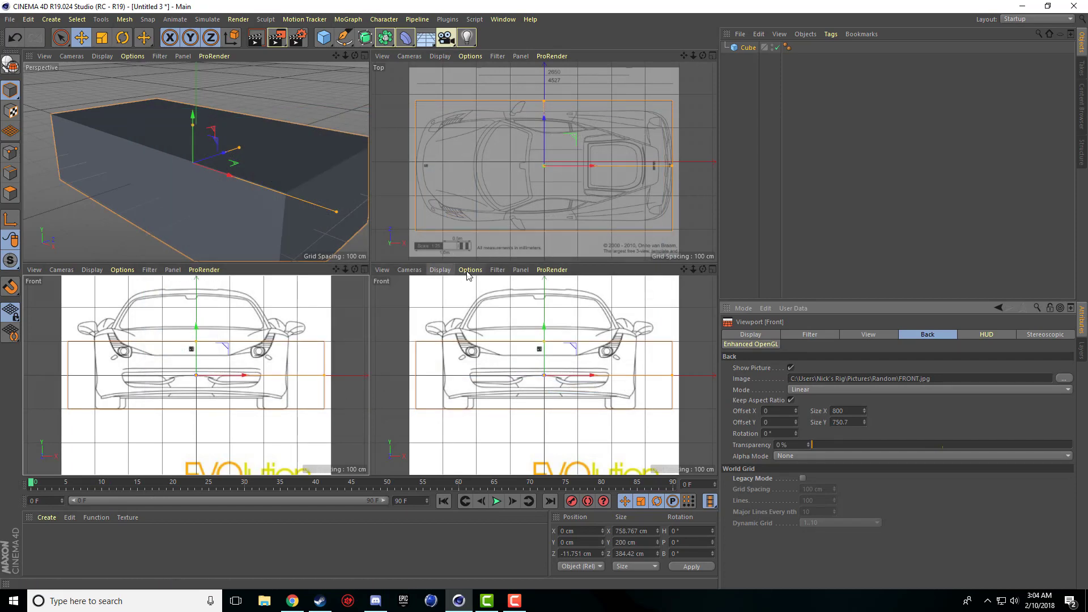
Switch the lower-right view to the Right camera with RIGHT.jpg as its background
left_click(434, 271)
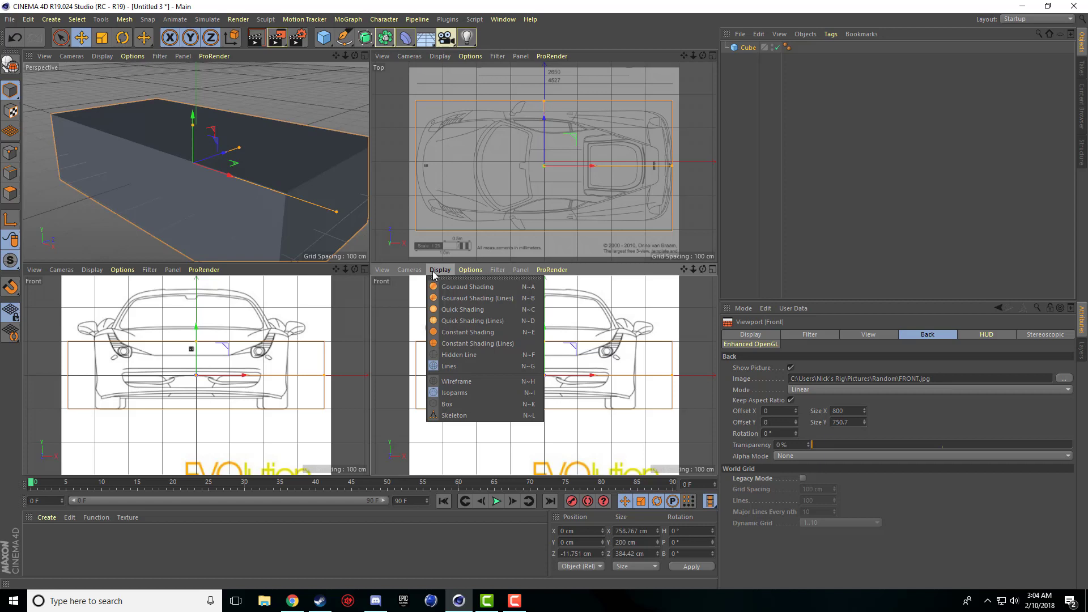
left_click(470, 362)
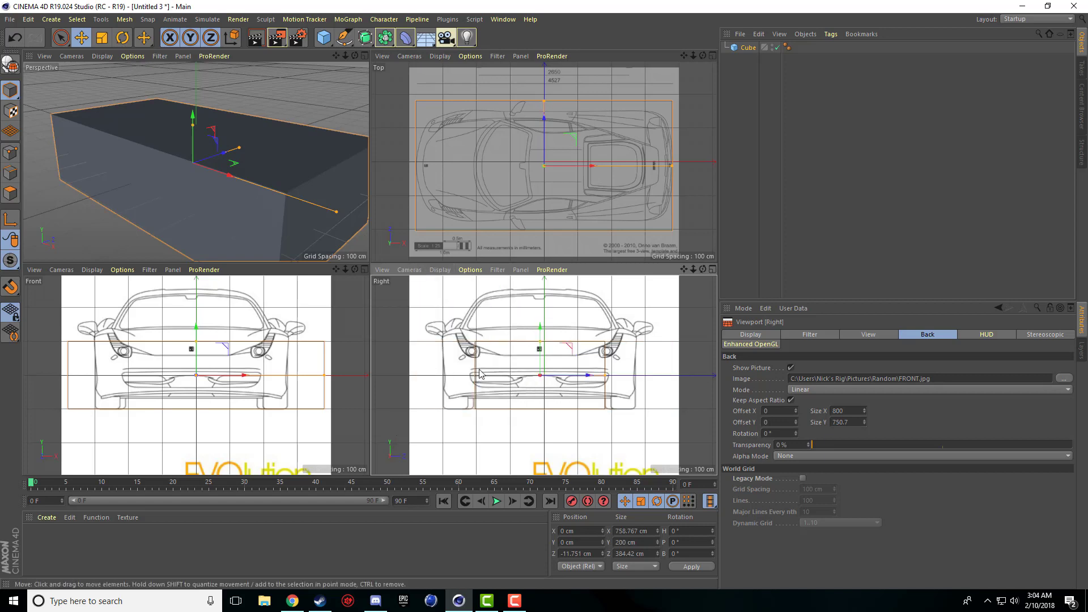
left_click(470, 271)
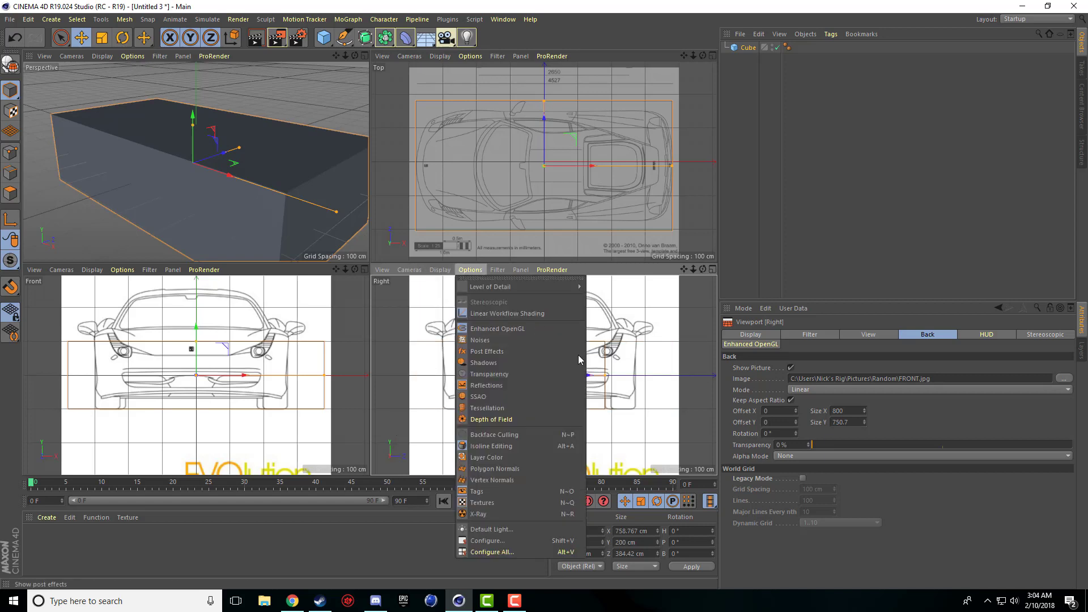
left_click(1063, 378)
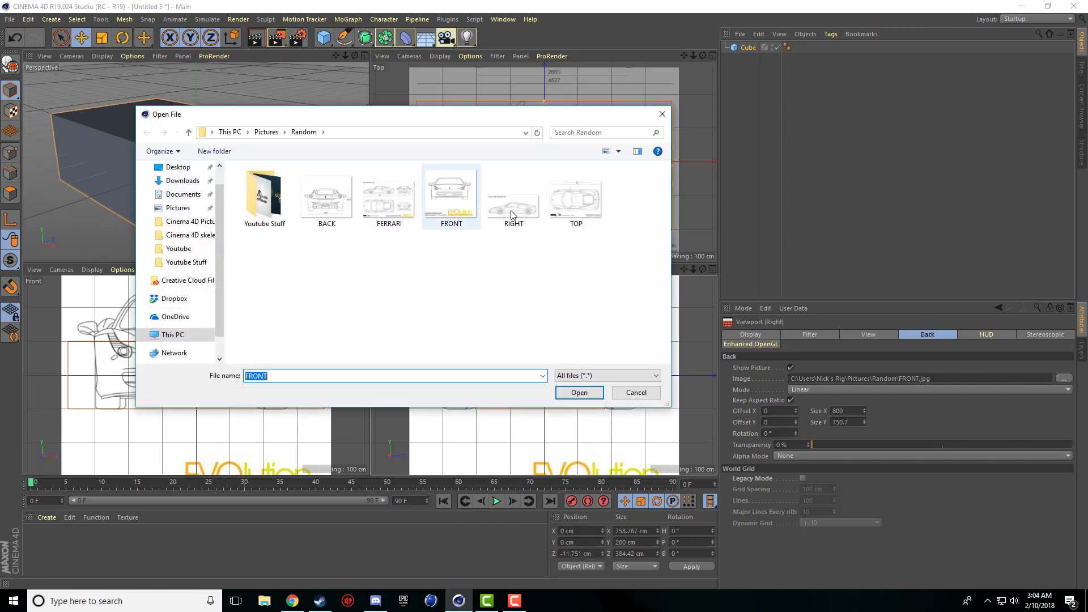
double_click(511, 214)
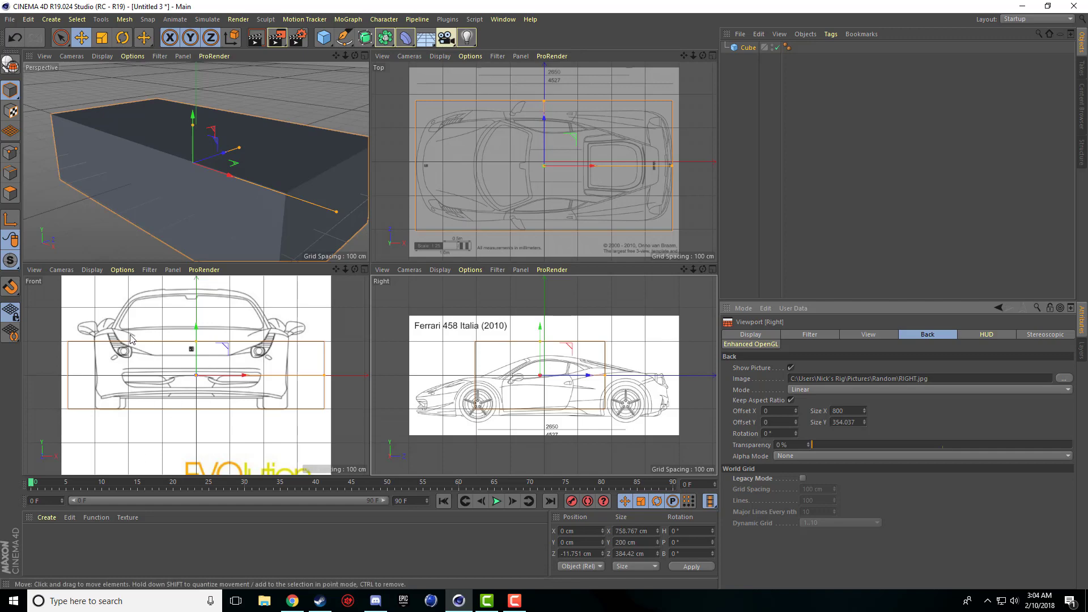
Rotate the Top view's background blueprint by 90°
left_click(470, 56)
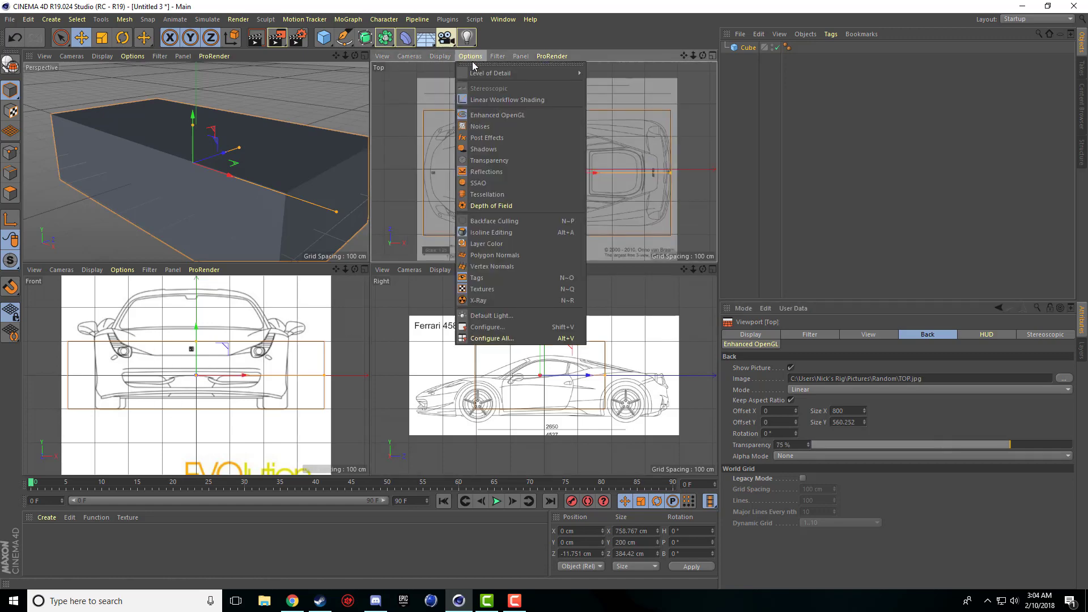
left_click(514, 329)
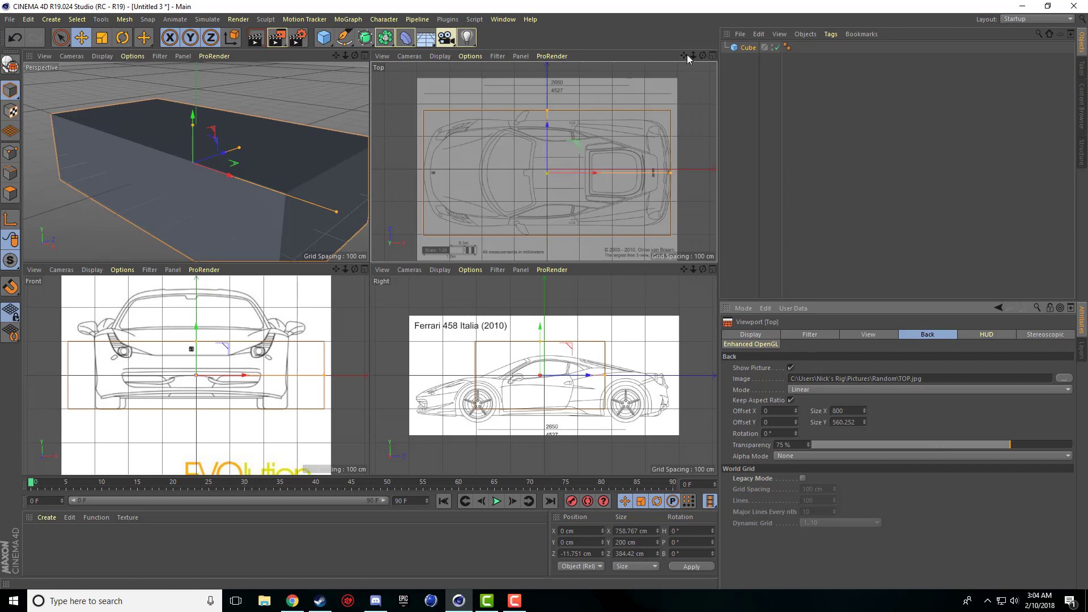
left_click_drag(685, 56, 682, 44)
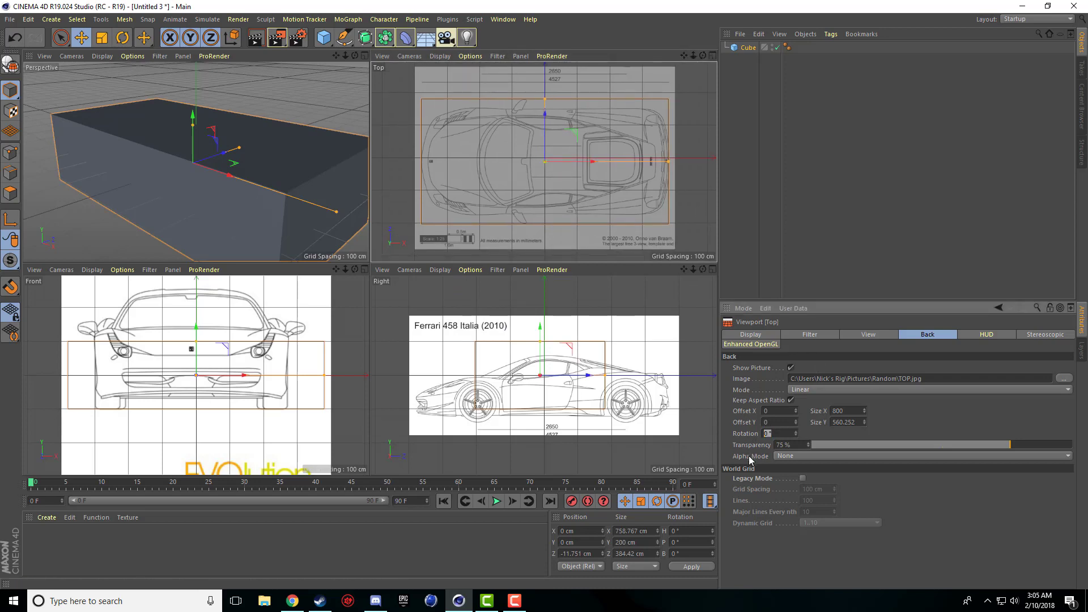
left_click(777, 433)
type("90")
key("Return")
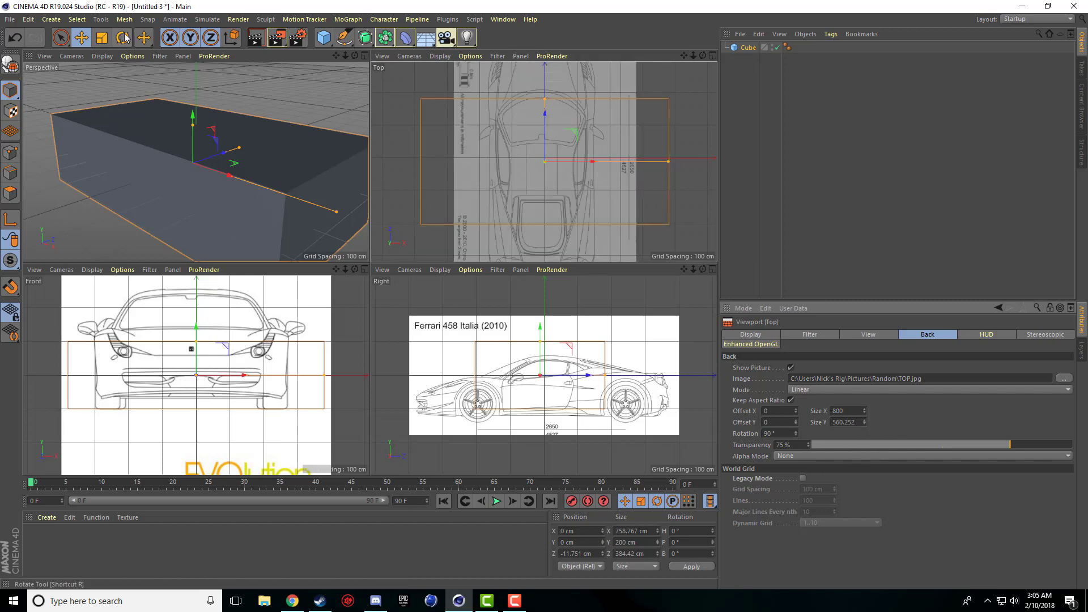
Rotate the cube 90° and shift it along X and Z onto the car blueprint
key("r")
left_click_drag(567, 144, 596, 212)
left_click(81, 38)
scroll(598, 134, "down", 3)
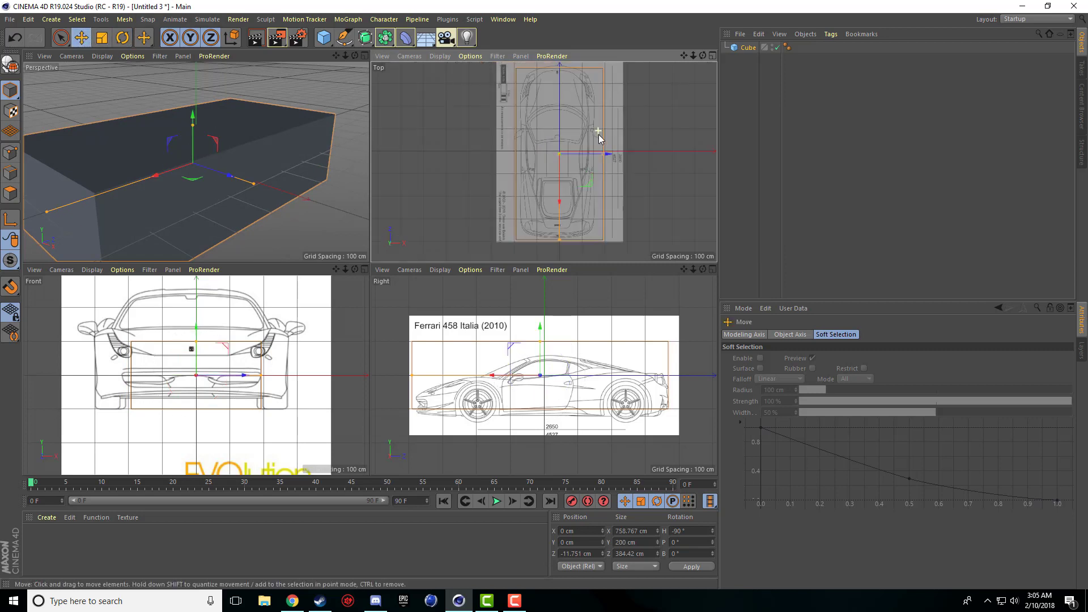
scroll(599, 134, "up", 2)
left_click_drag(593, 154, 573, 158)
left_click_drag(549, 199, 533, 169)
scroll(562, 162, "down", 2)
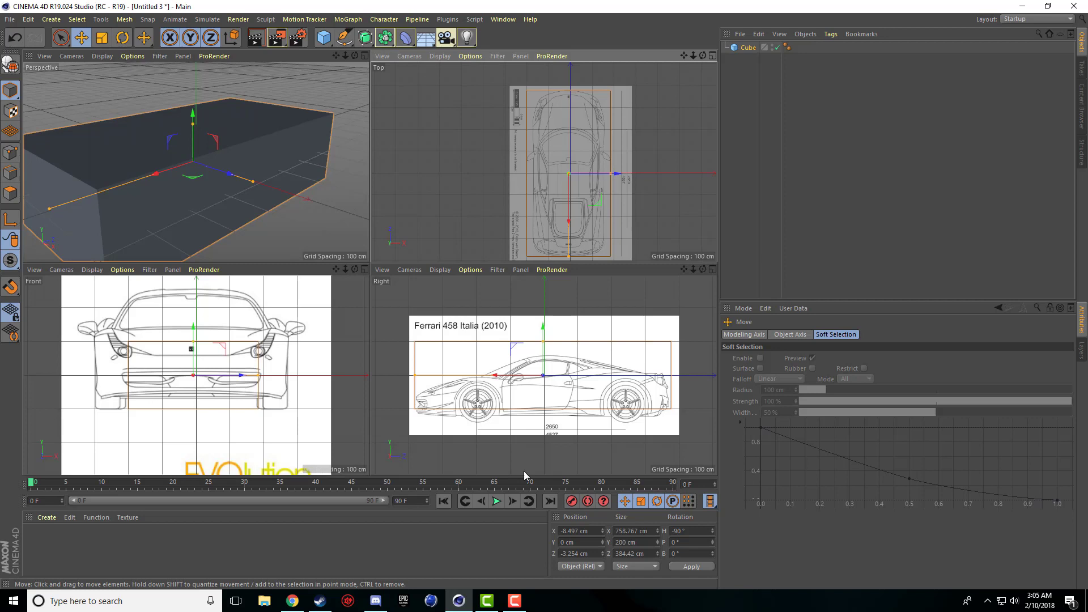
scroll(546, 343, "up", 2)
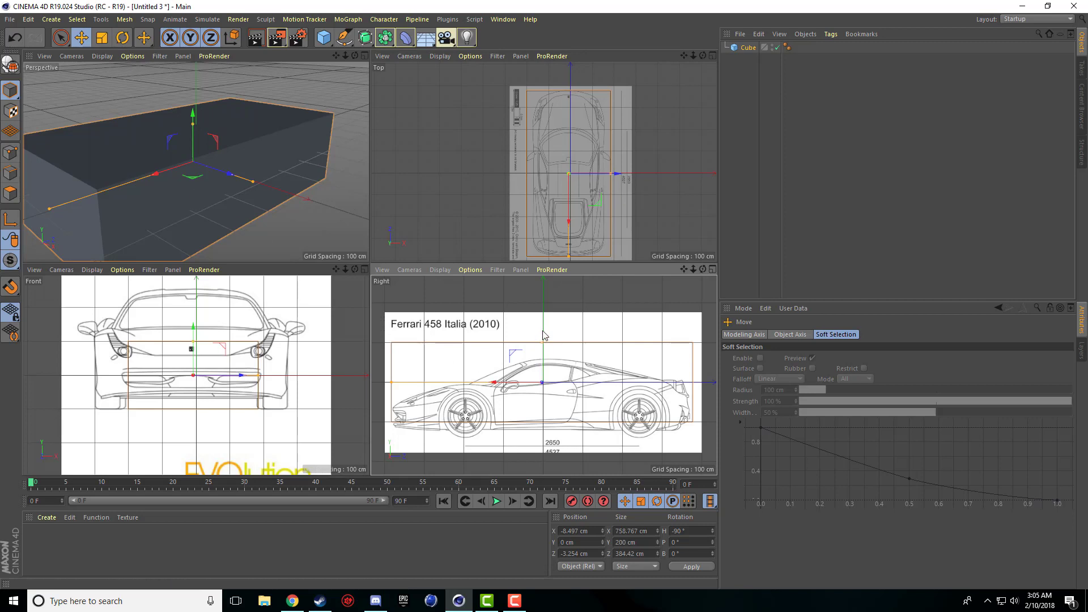
Drop the cube to Position Y −40 cm and recentre the Top view
left_click_drag(542, 335, 541, 351)
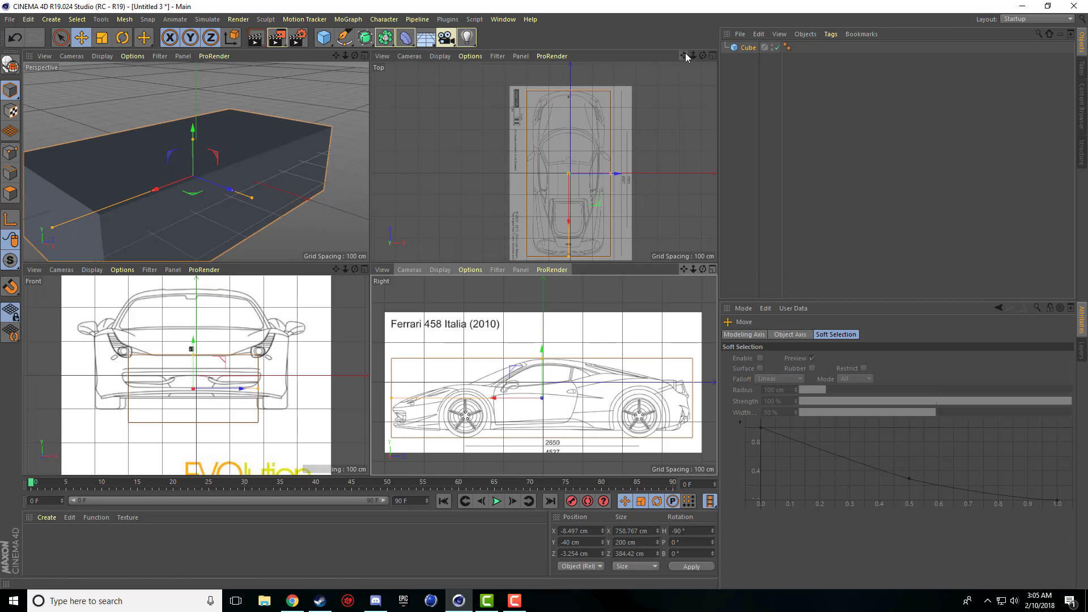
left_click_drag(684, 56, 673, 66)
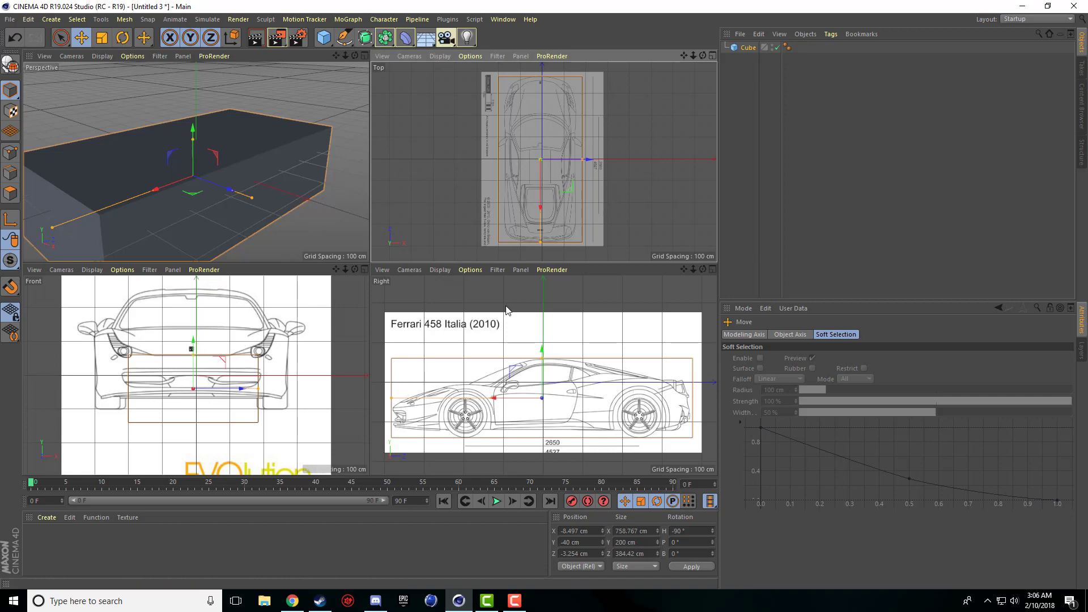
Bring up the Right viewport's background image settings for the side blueprint
left_click(476, 270)
left_click(493, 540)
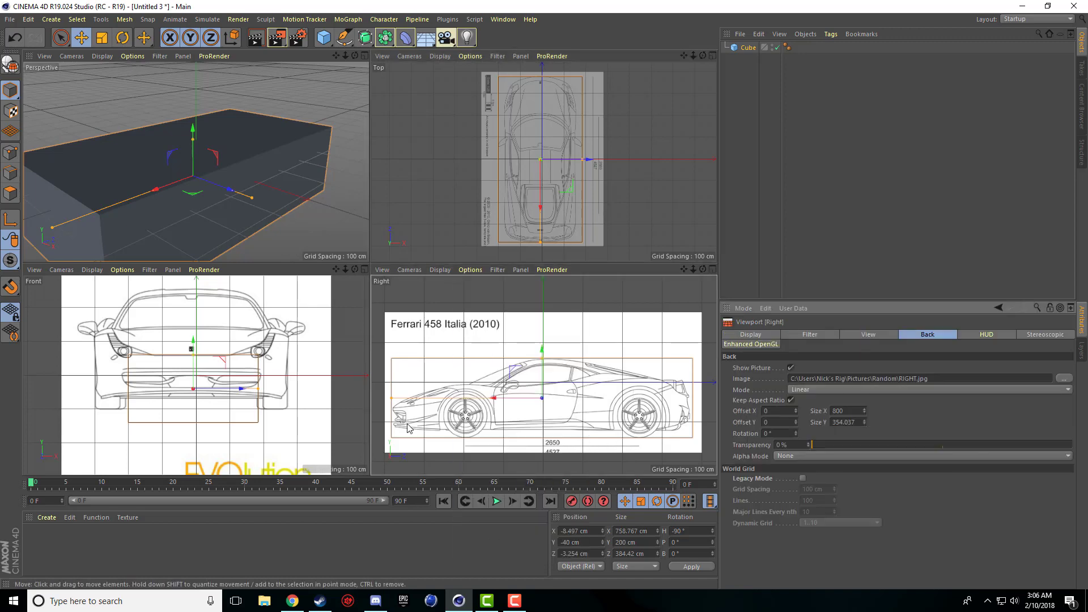
scroll(644, 428, "up", 3)
scroll(644, 428, "down", 2)
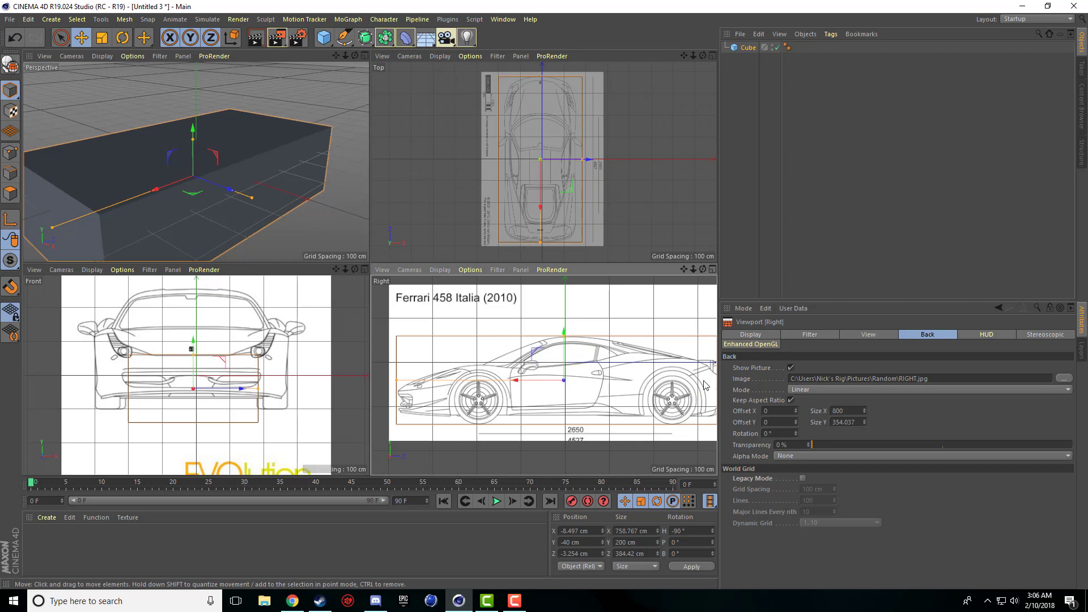
mouse_move(684, 269)
left_mouse_down()
mouse_move(667, 267)
mouse_move(678, 269)
left_mouse_up()
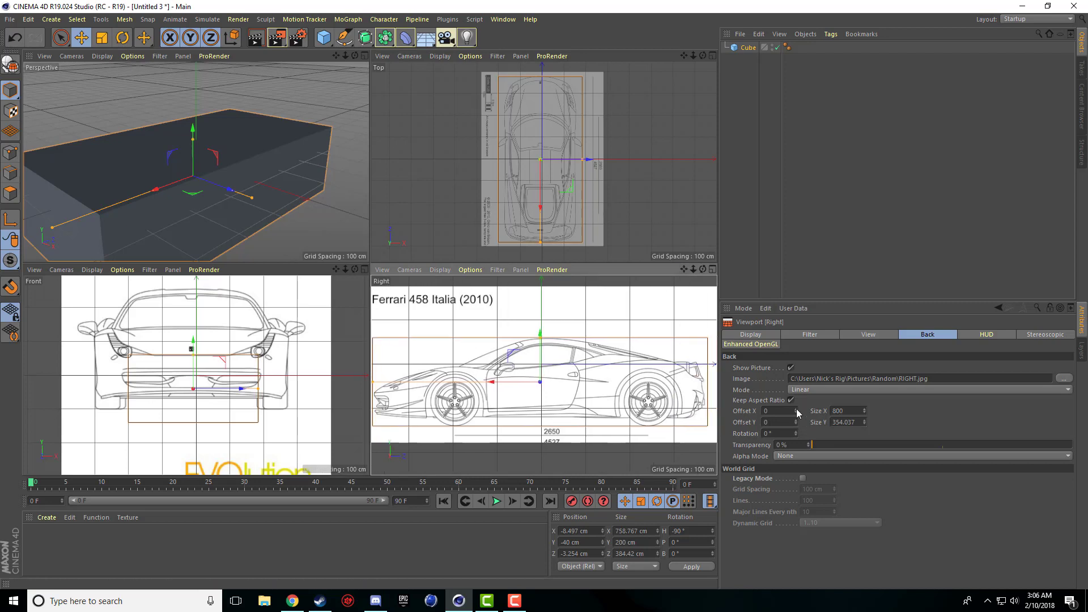
Enlarge the side blueprint to Size X 810 and shift its Offset X to 3
left_click(865, 406)
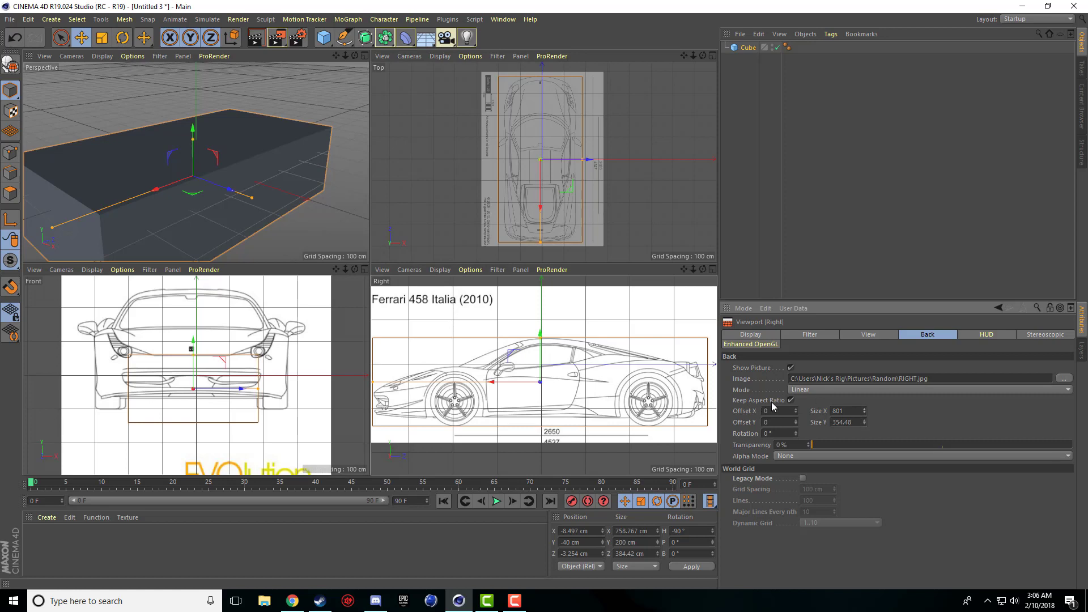
left_click(864, 409)
left_click(863, 408)
left_click(863, 408)
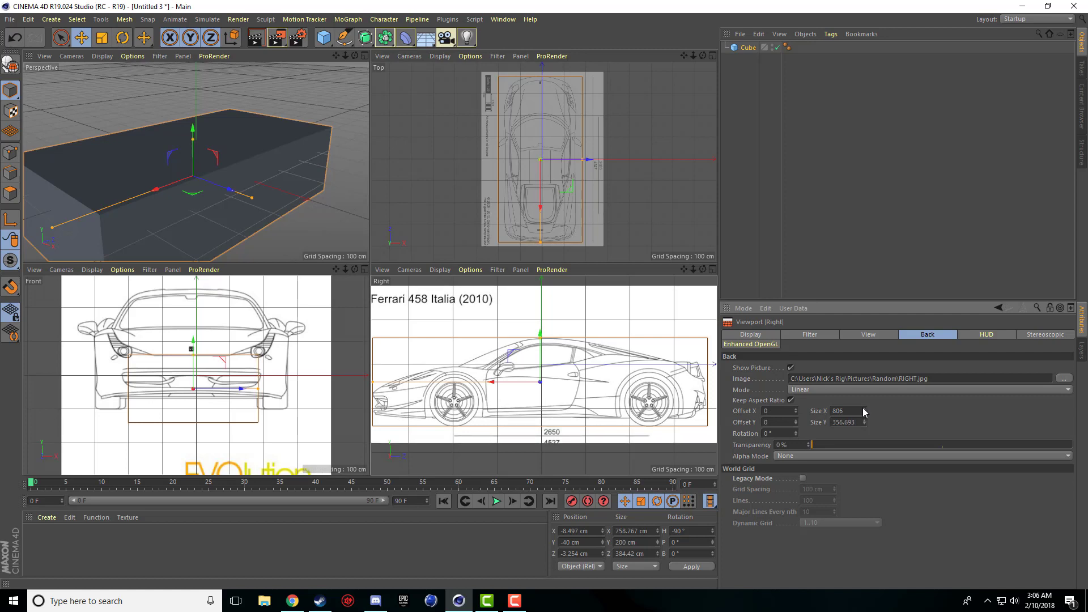
left_click_drag(685, 270, 689, 270)
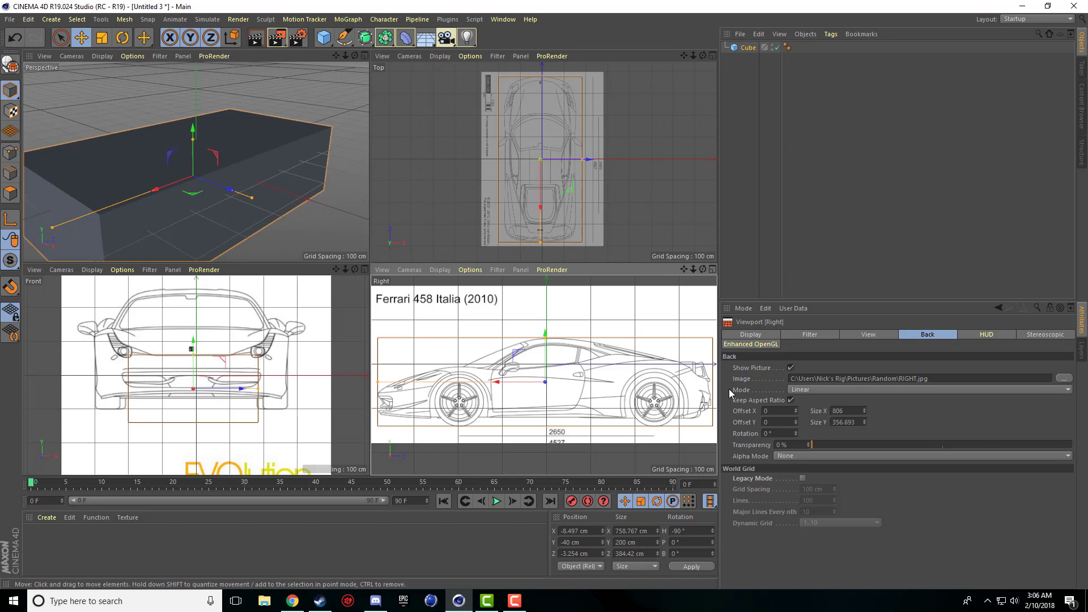
left_click(796, 408)
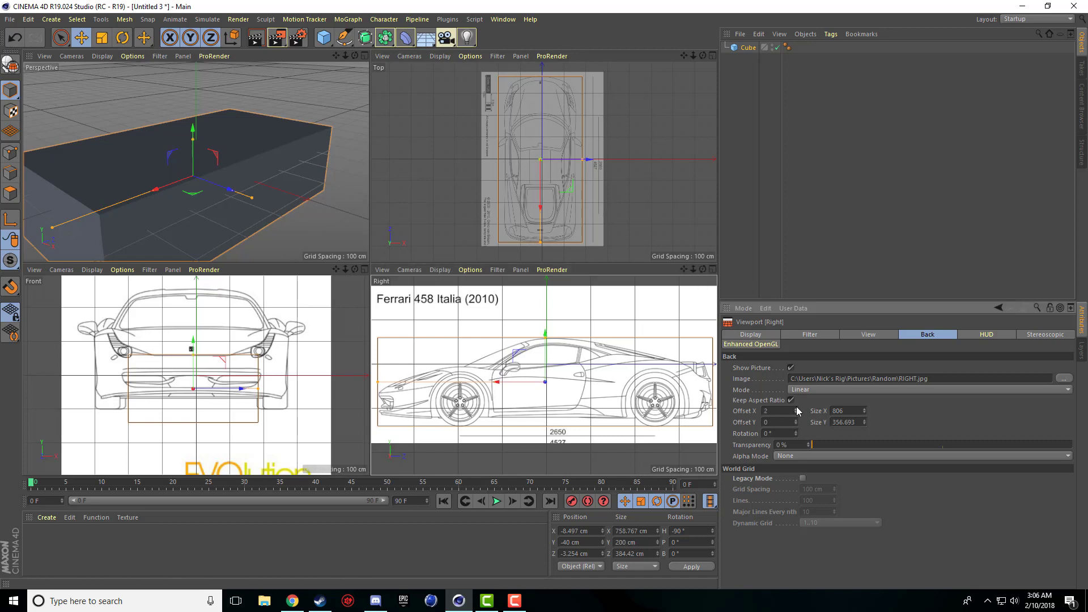
left_click(796, 409)
left_click(796, 408)
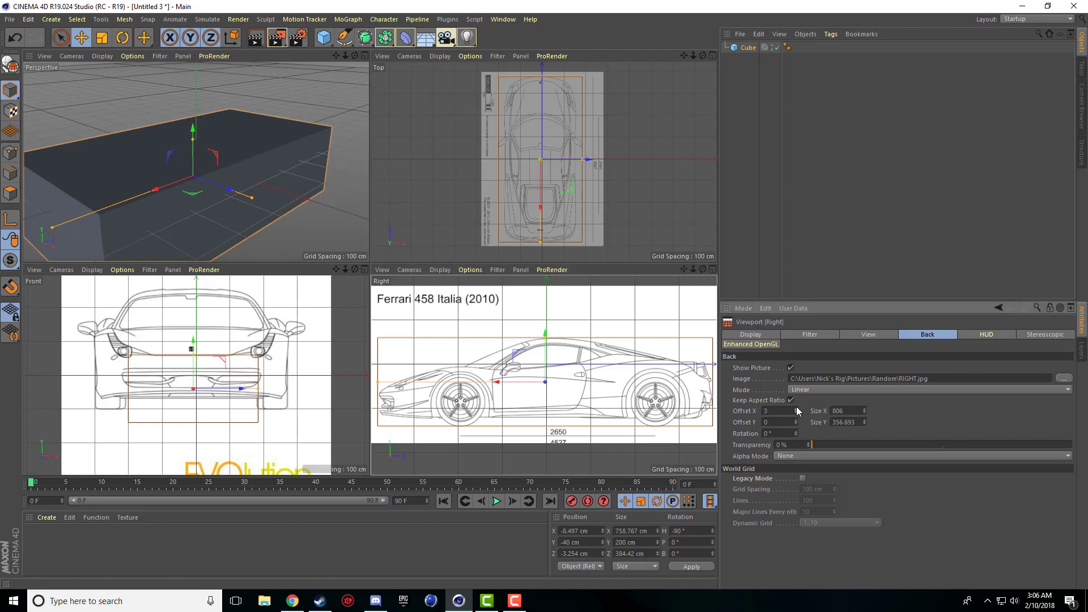
left_click(865, 409)
left_click(864, 408)
left_click(864, 408)
left_click(864, 409)
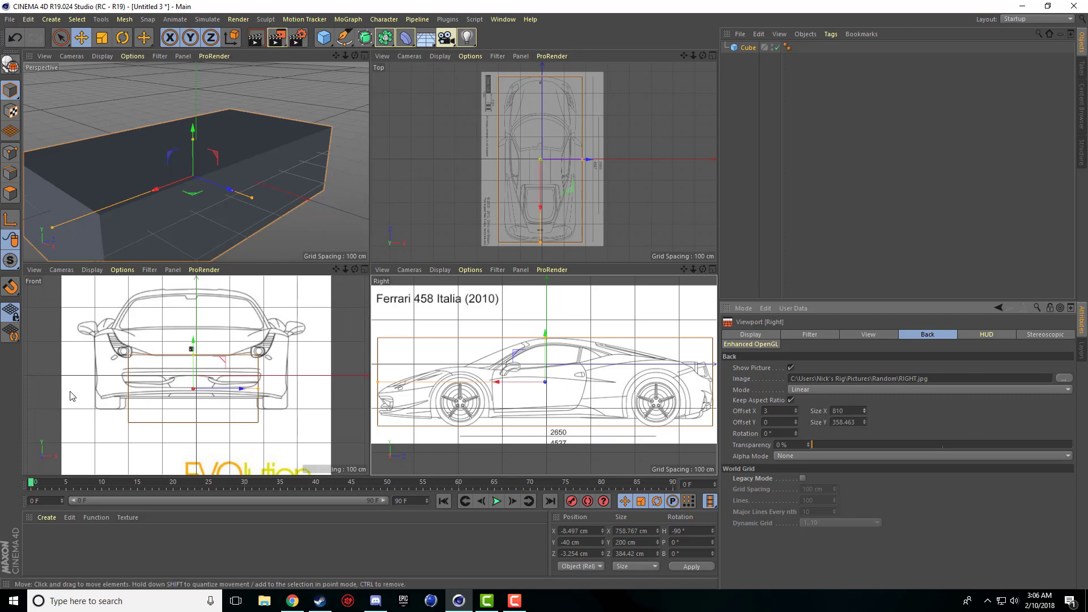
Fade the Front viewport's blueprint to 75% transparency
left_click(123, 270)
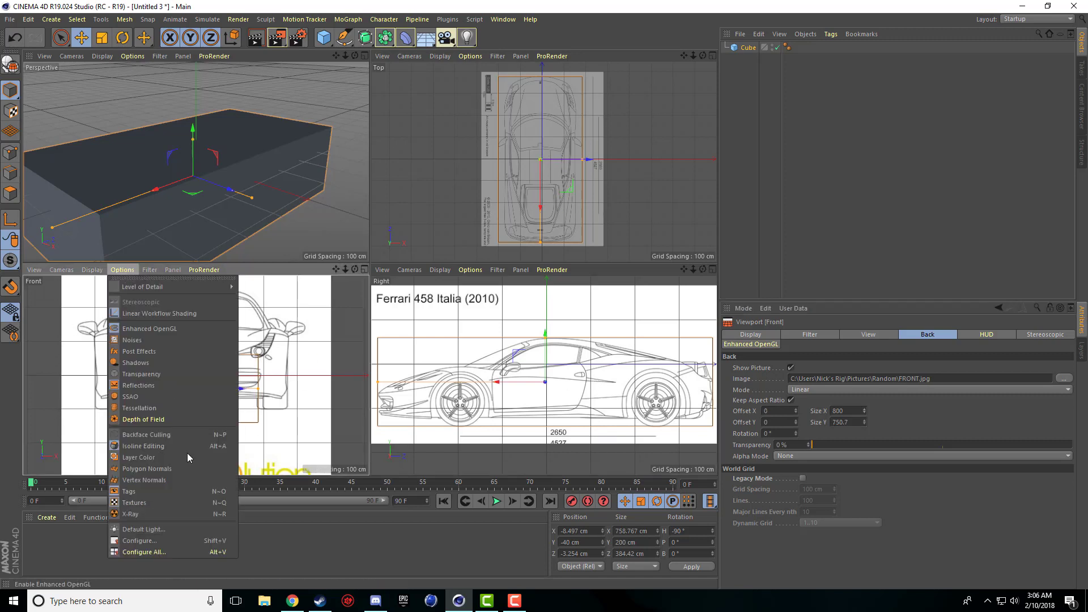
left_click(178, 539)
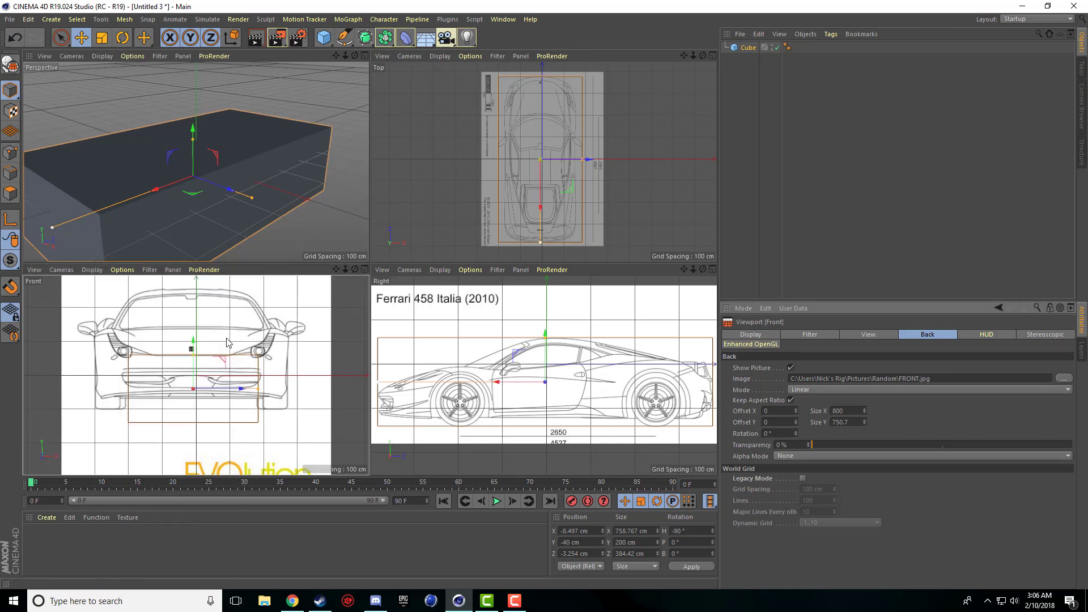
left_click(122, 270)
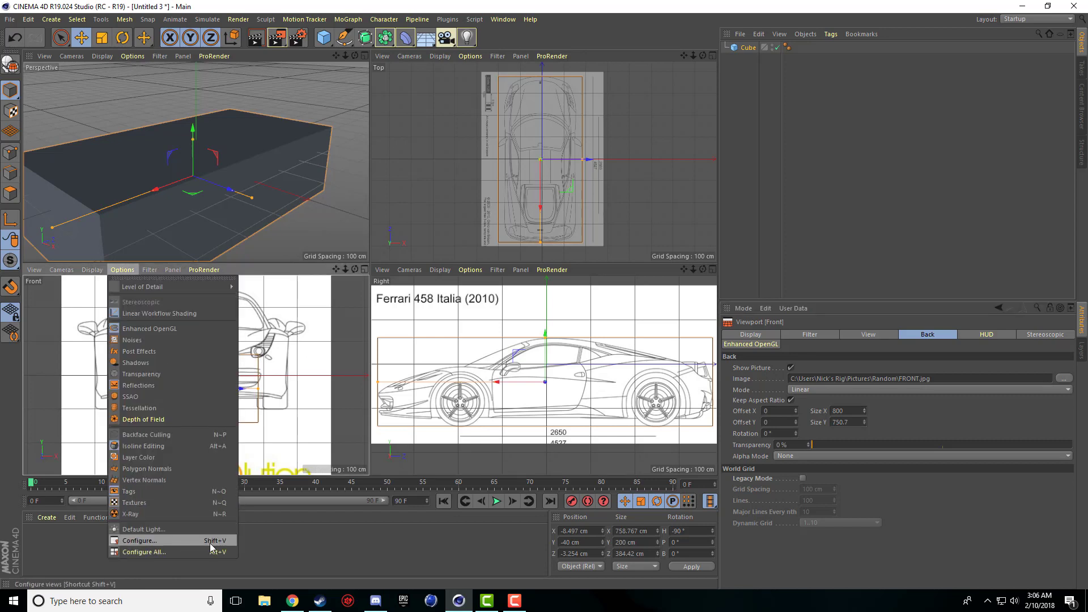
left_click(318, 363)
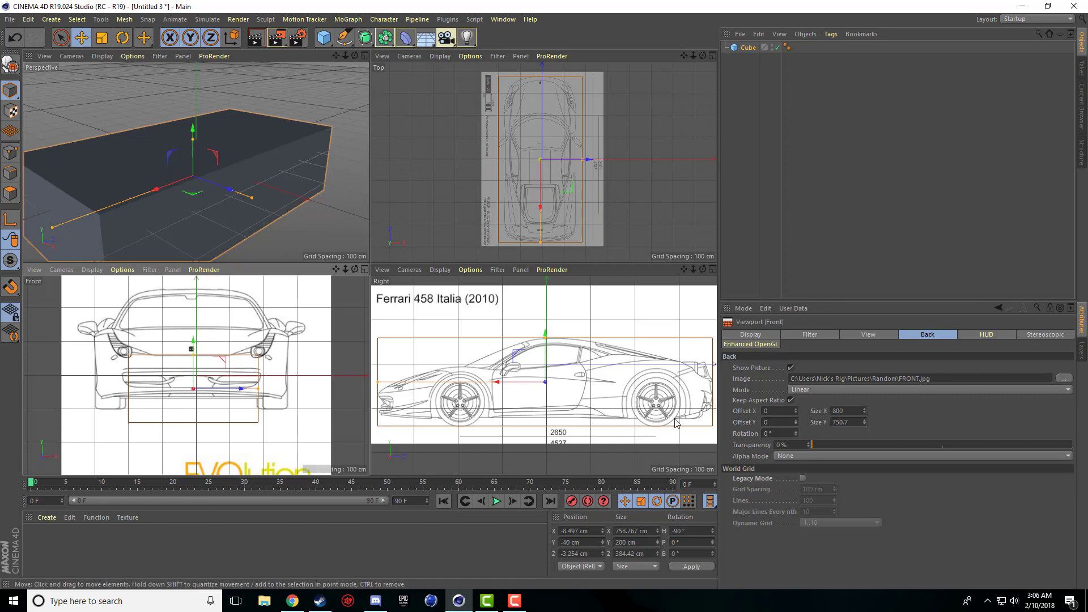
left_click_drag(949, 445, 1005, 447)
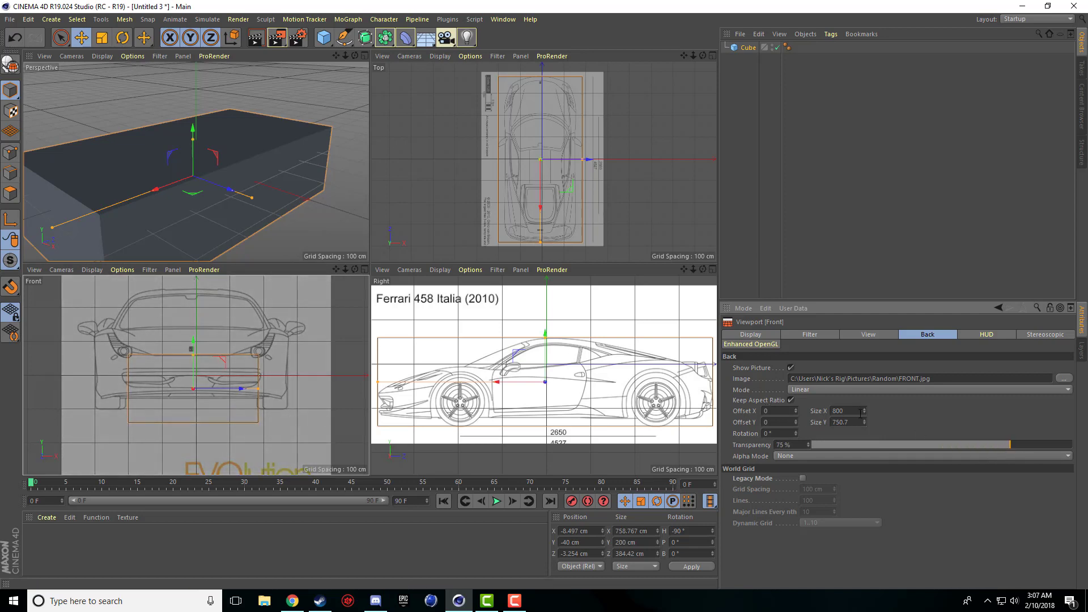
Shrink the front blueprint to Size X 451 and lower it to Offset Y -83
left_click_drag(863, 411, 796, 462)
left_click_drag(796, 422, 795, 427)
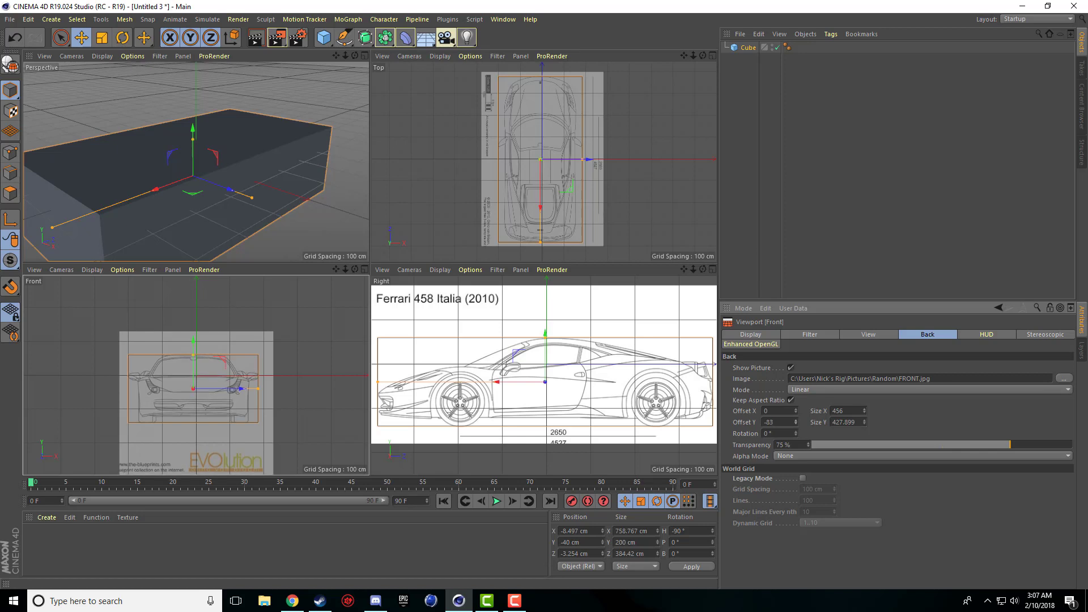
left_click(866, 413)
left_click(865, 413)
left_click(865, 413)
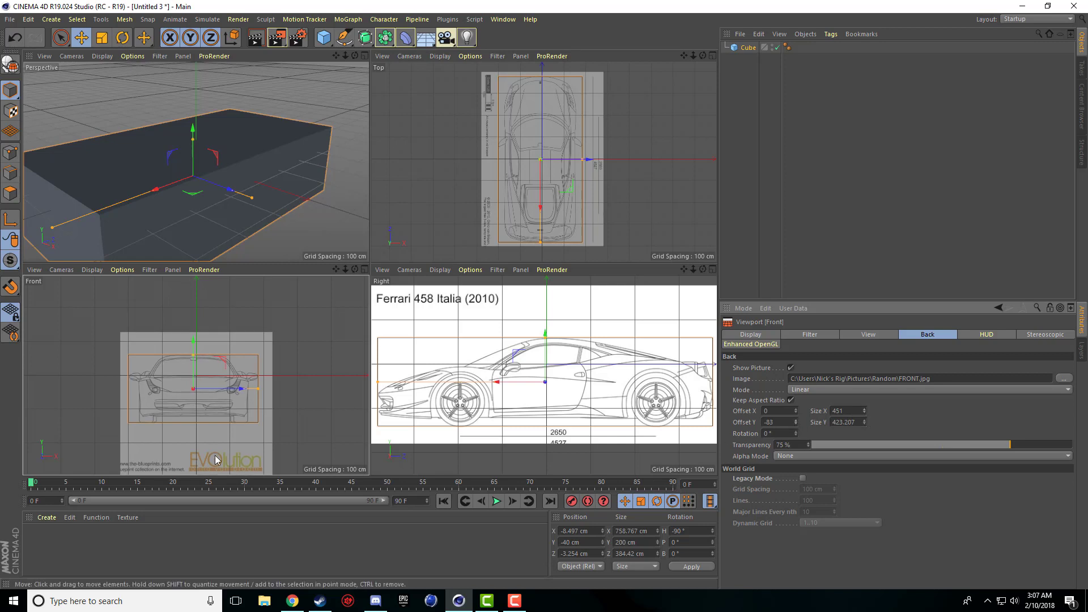
Straighten the front blueprint's rotation and nudge its position back into place
scroll(219, 413, "up", 5)
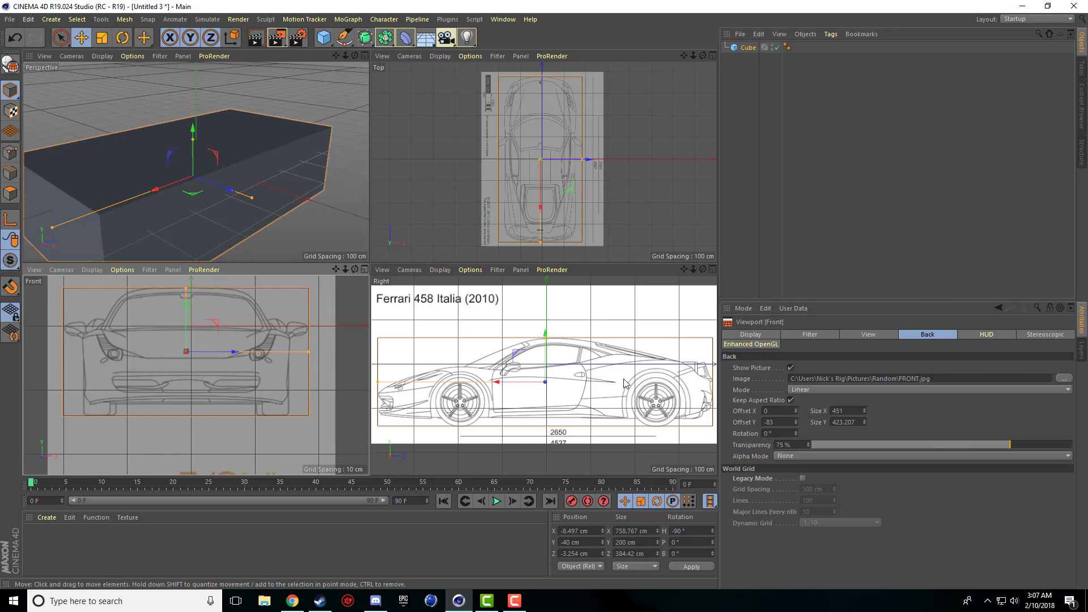
left_click(795, 432)
left_click(796, 435)
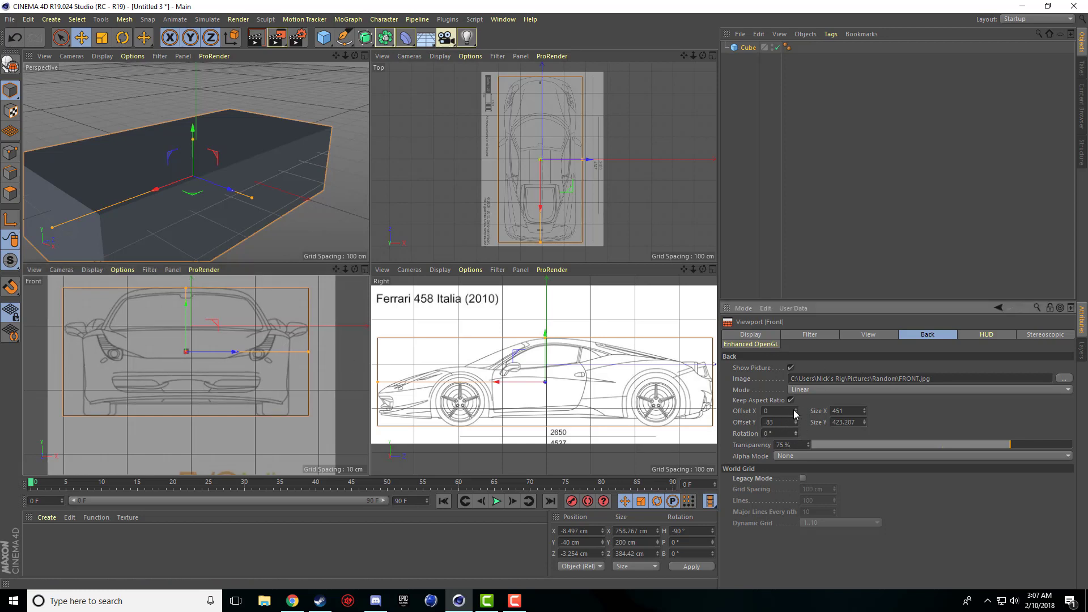
left_click(795, 408)
left_click(796, 420)
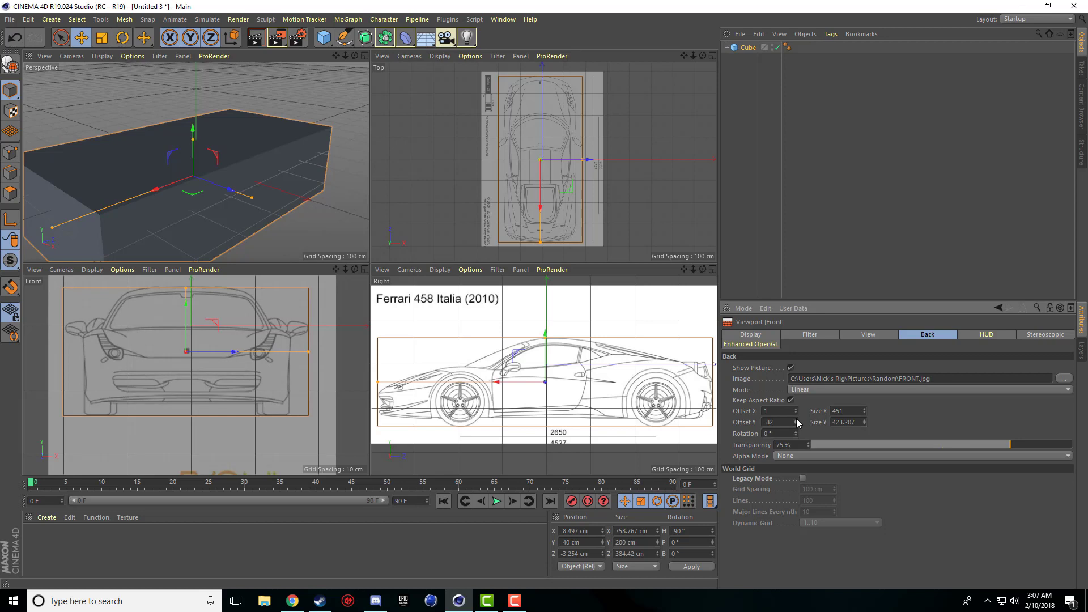
left_click(795, 424)
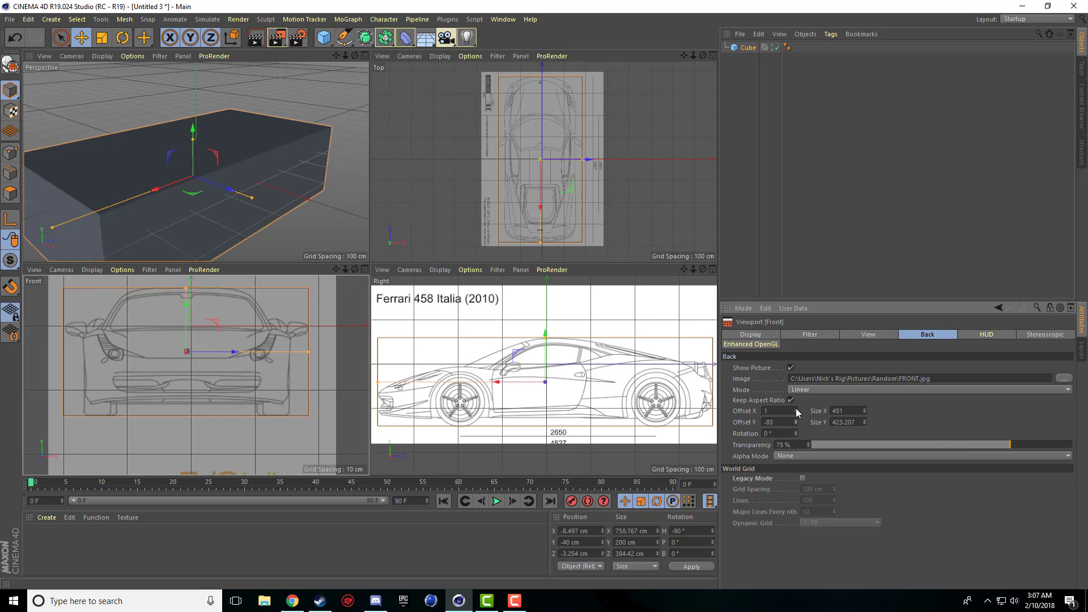
left_click(795, 413)
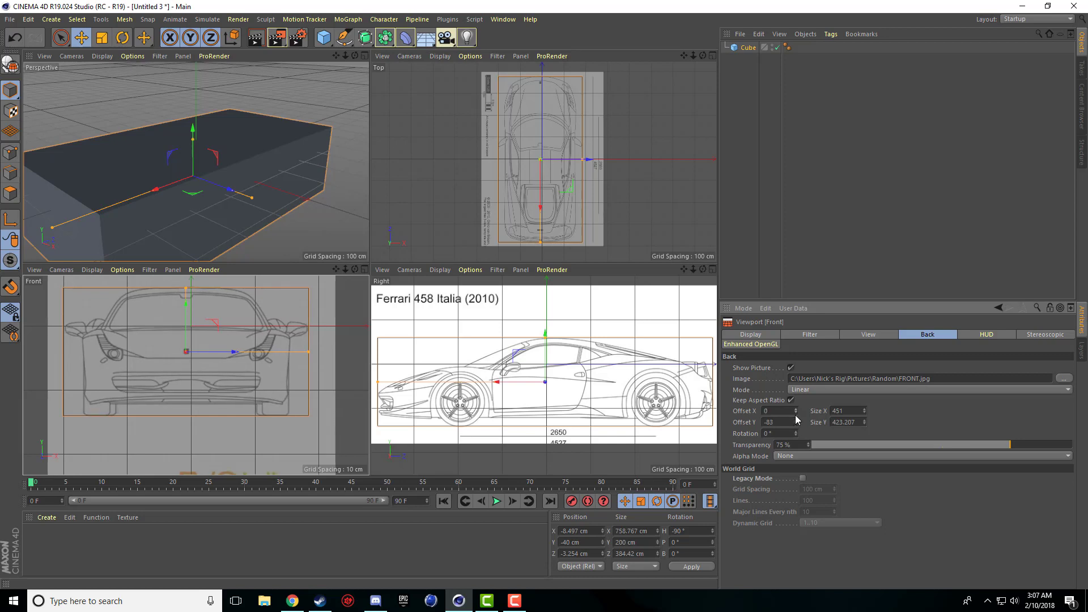
Shrink the front blueprint to 445.672 wide and shorten the cube to 382.872 cm
left_click(865, 424)
left_click(865, 425)
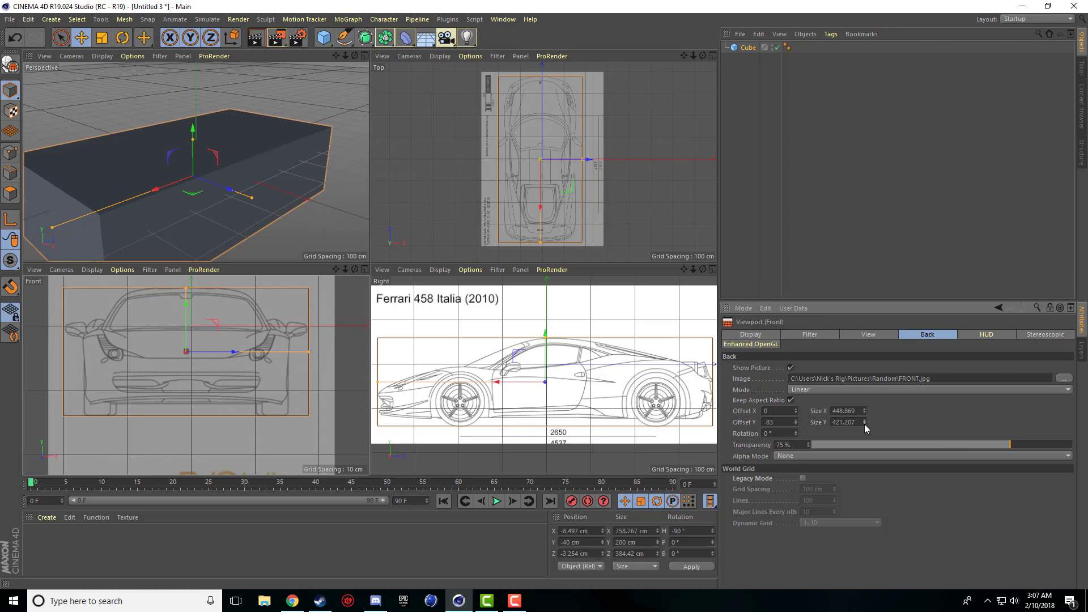
left_click(865, 424)
left_click(864, 425)
left_click(864, 424)
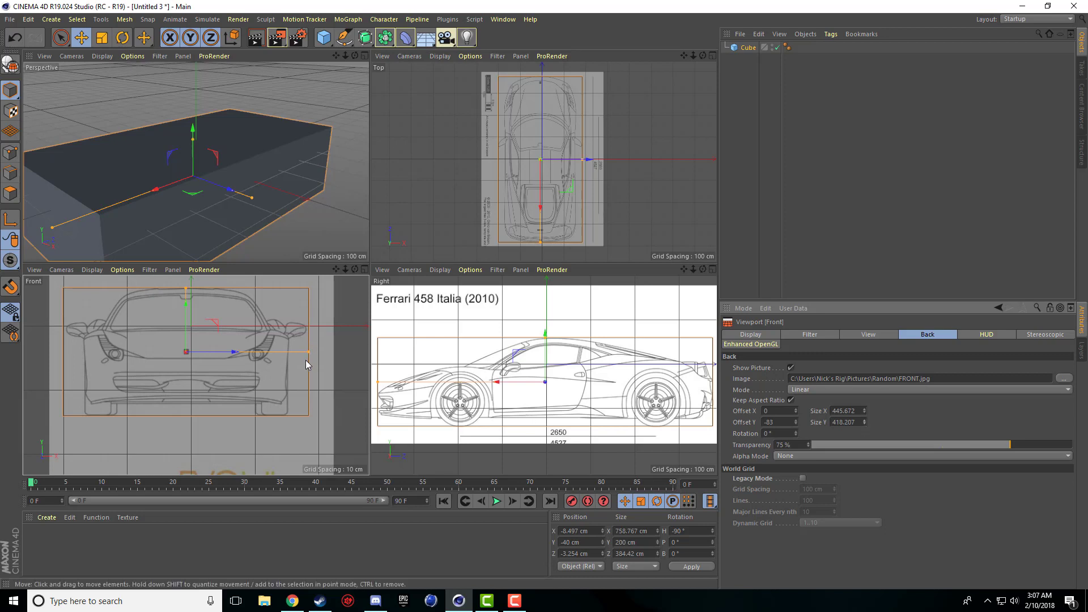
scroll(552, 166, "up", 4)
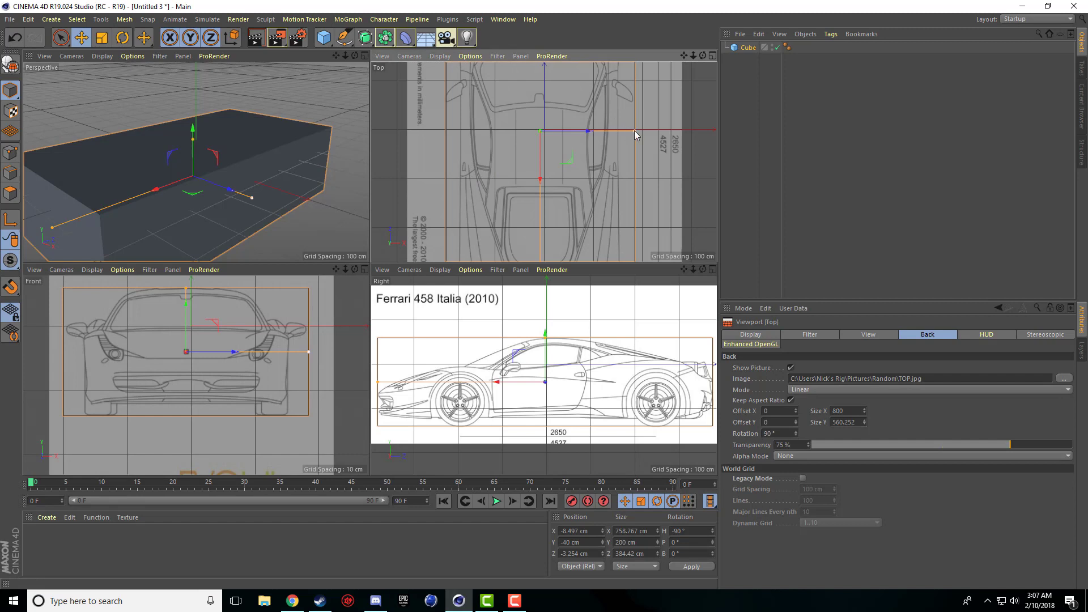
left_click_drag(633, 131, 572, 131)
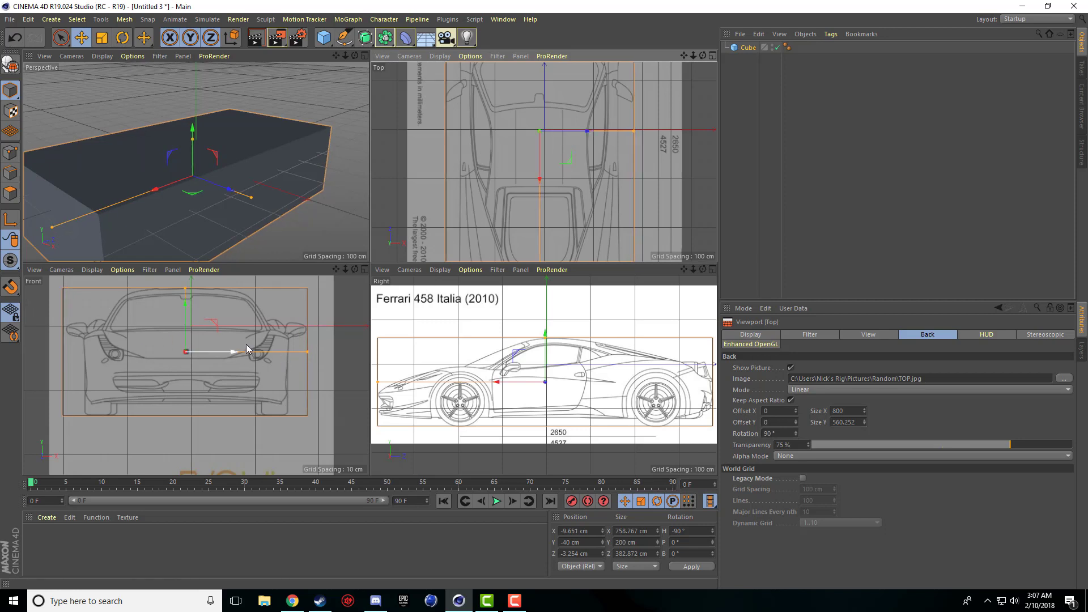
Activate the Front viewport and show its FRONT.jpg background image settings via Options > Configure
left_click(294, 327)
left_click(293, 325)
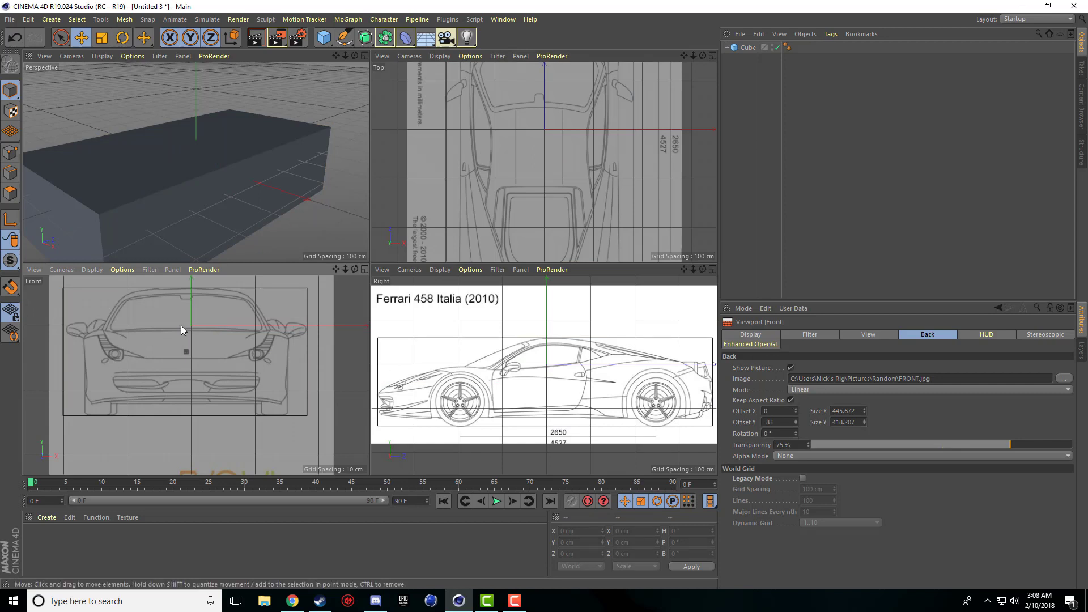
left_click(128, 269)
left_click(157, 540)
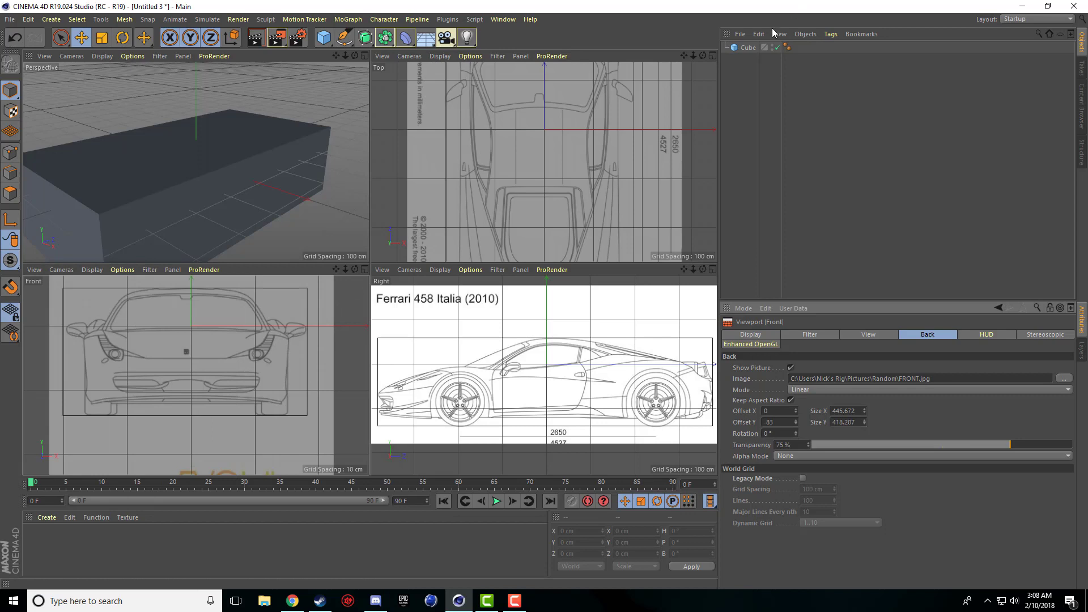
left_click(303, 317)
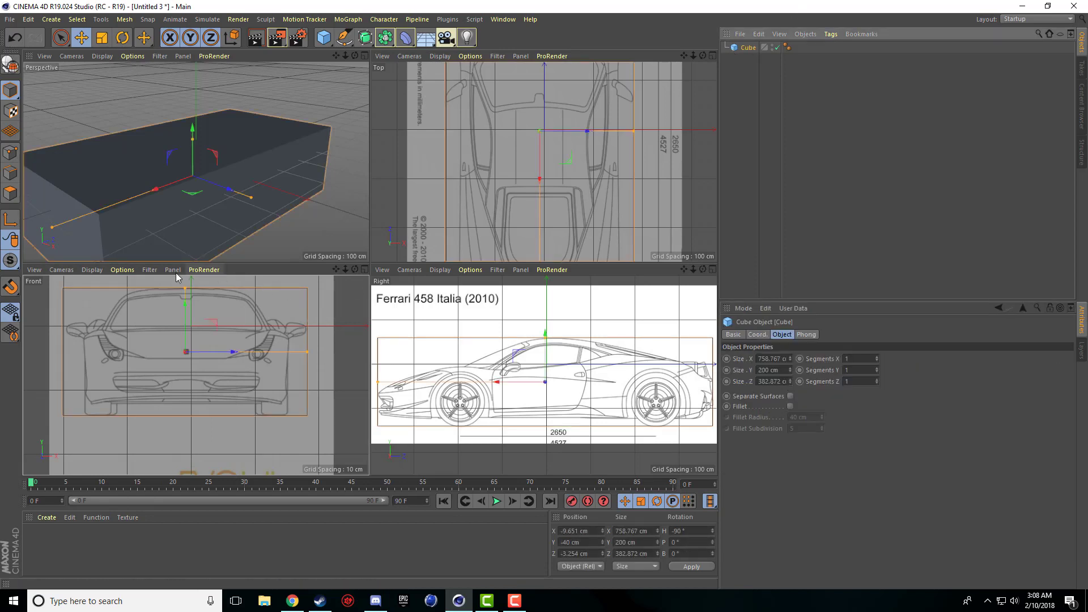
left_click(122, 270)
left_click(149, 539)
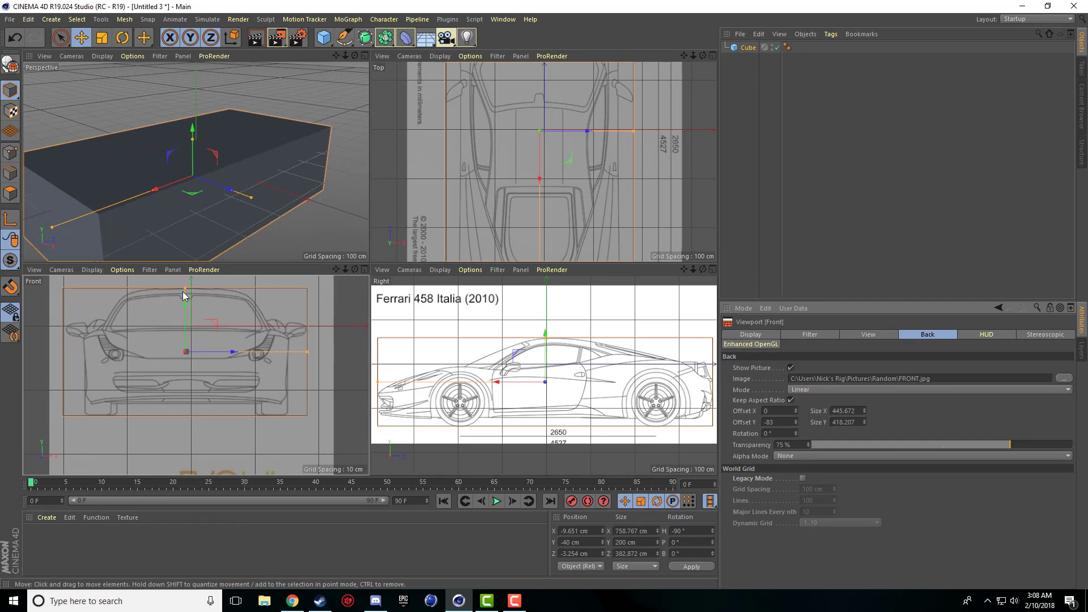
Untick Keep Aspect Ratio, widen the Front blueprint to 452.672, and set Offset X to -2
left_click(791, 400)
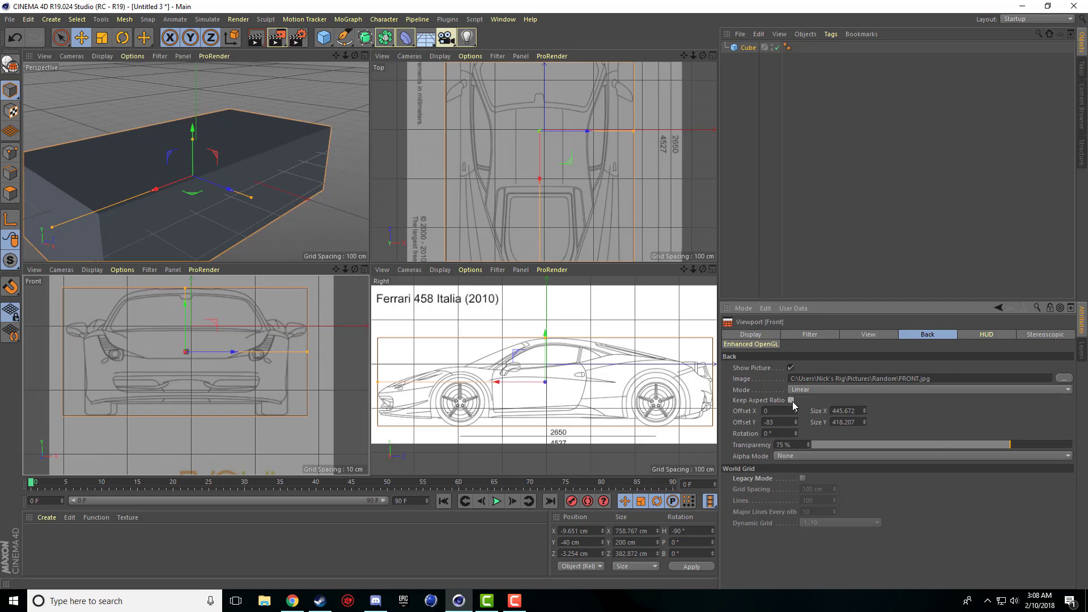
left_click(865, 409)
left_click(865, 409)
left_click(865, 408)
left_click(865, 409)
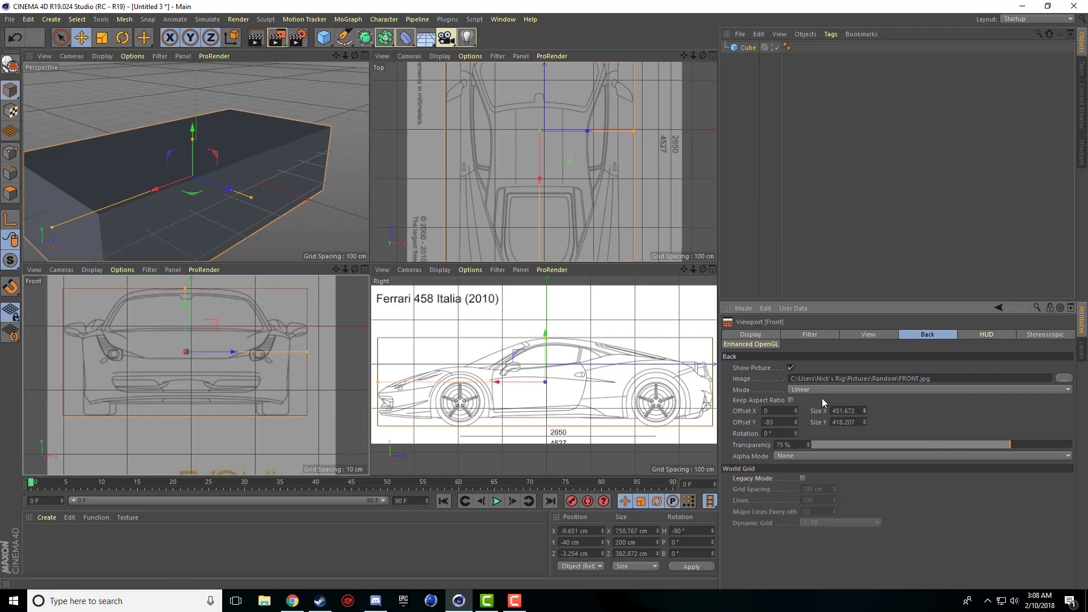
left_click(795, 413)
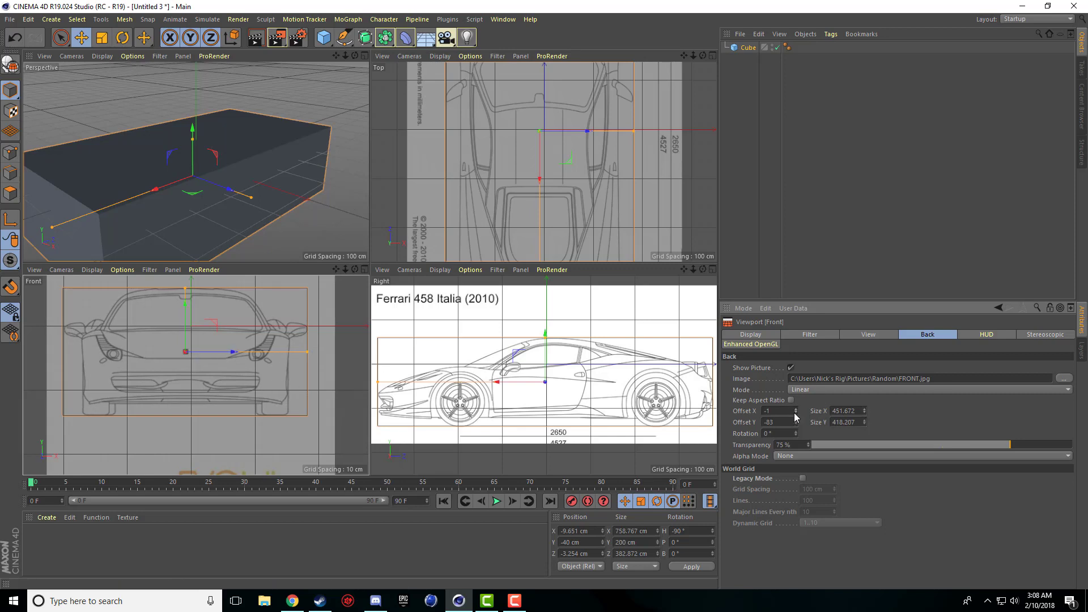
left_click(795, 413)
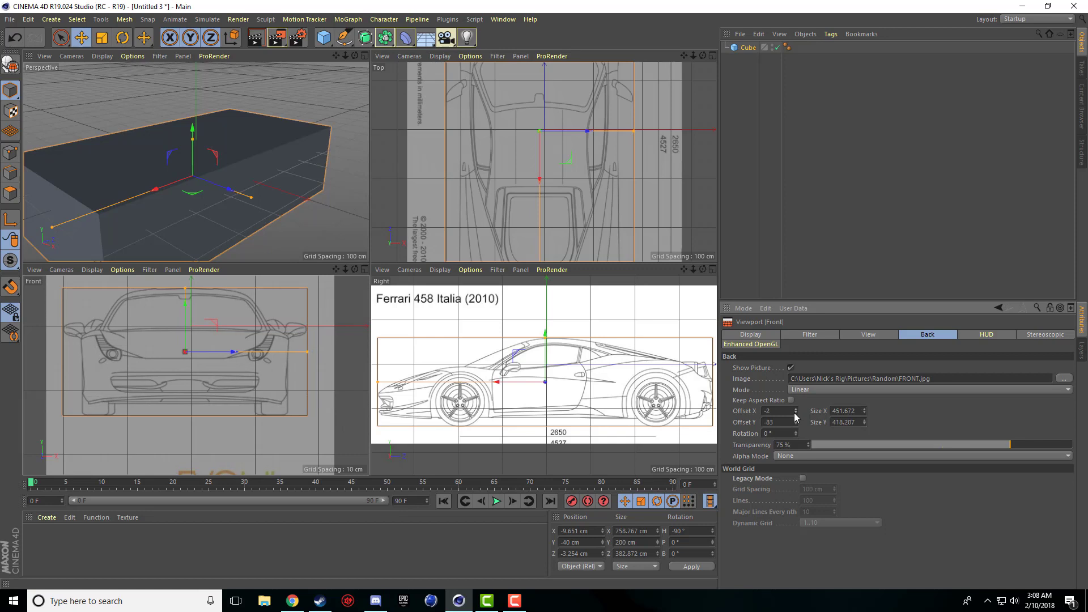
left_click(864, 409)
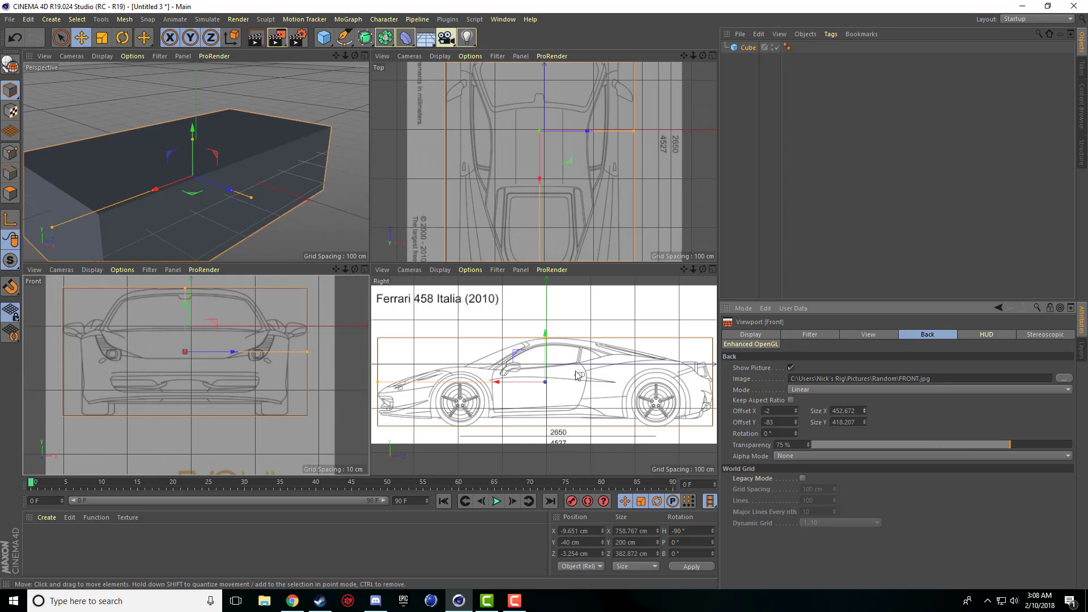
Zoom out and fade the Right view's side blueprint to 75% transparency
scroll(487, 226, "down", 5)
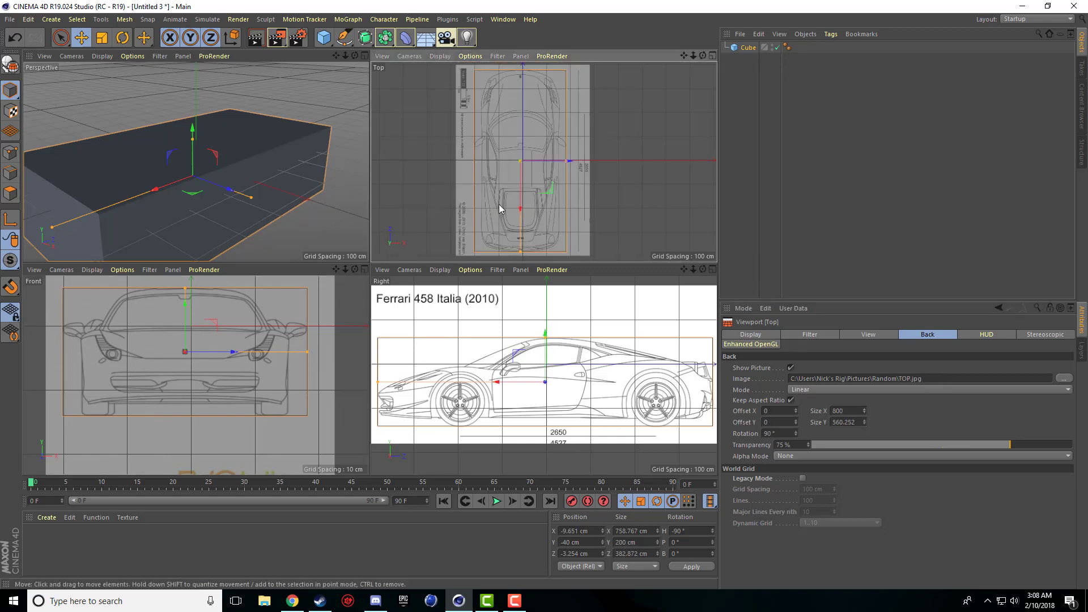
scroll(215, 380, "down", 5)
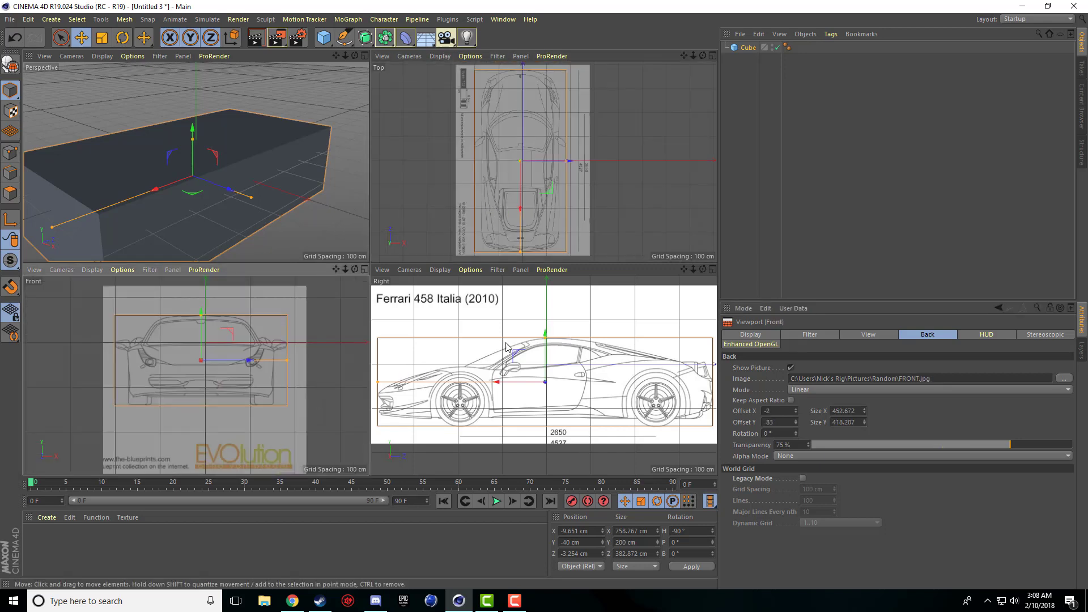
scroll(476, 286, "down", 4)
left_click(470, 270)
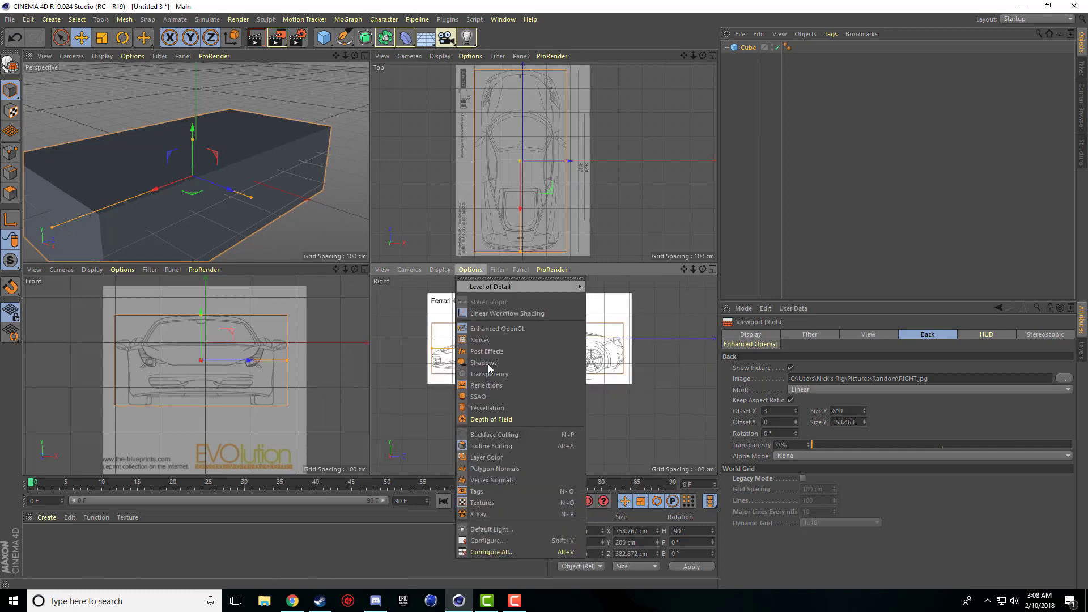
left_click(510, 539)
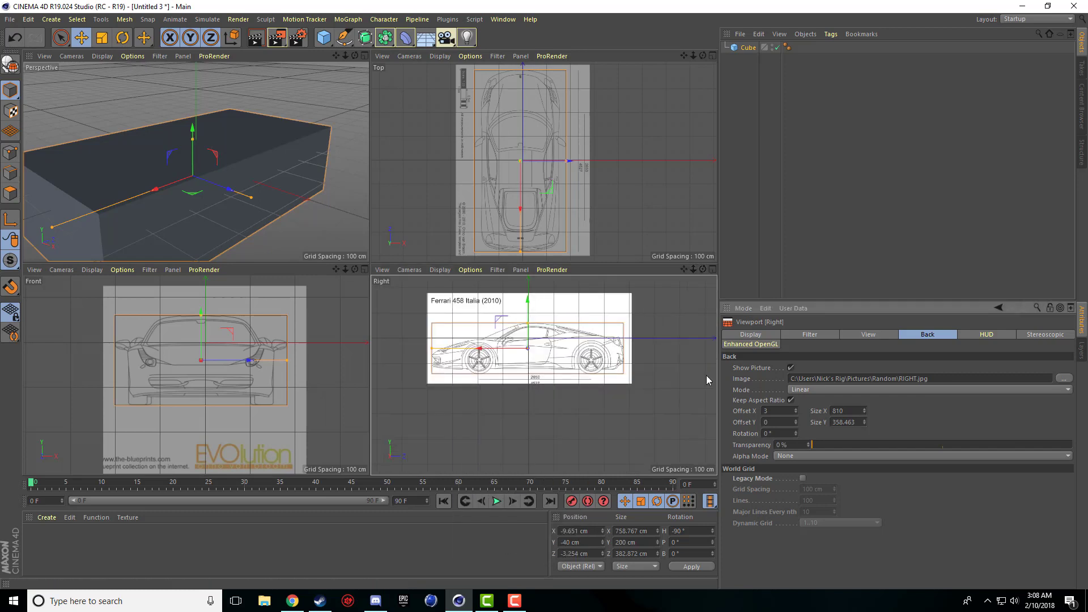
left_click_drag(934, 448, 1000, 445)
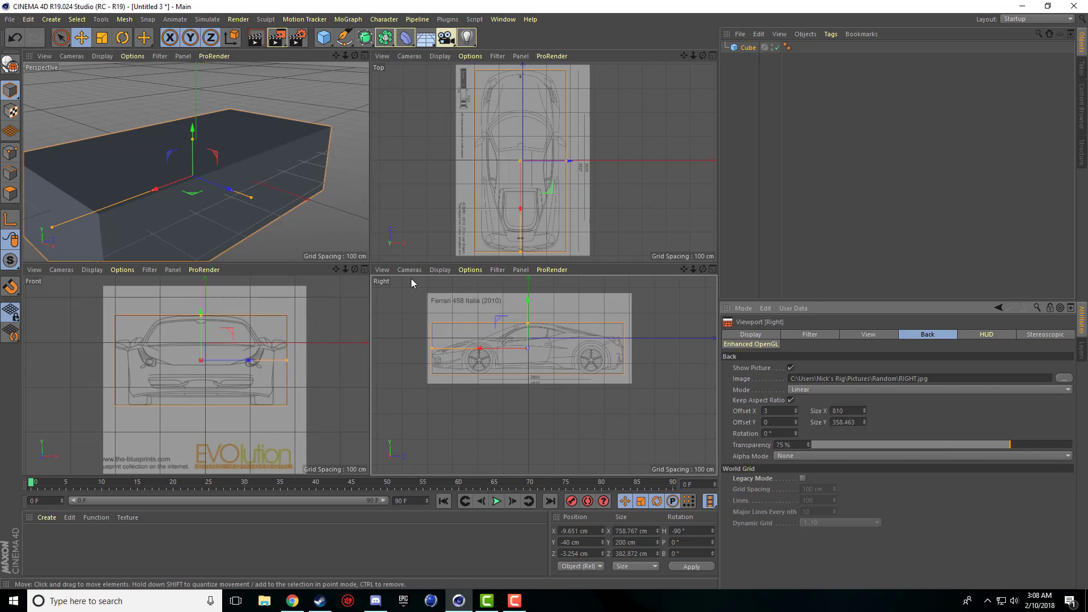
Zoom out in the Right, Front, Top and Perspective viewports
scroll(439, 398, "down", 1)
scroll(290, 379, "down", 1)
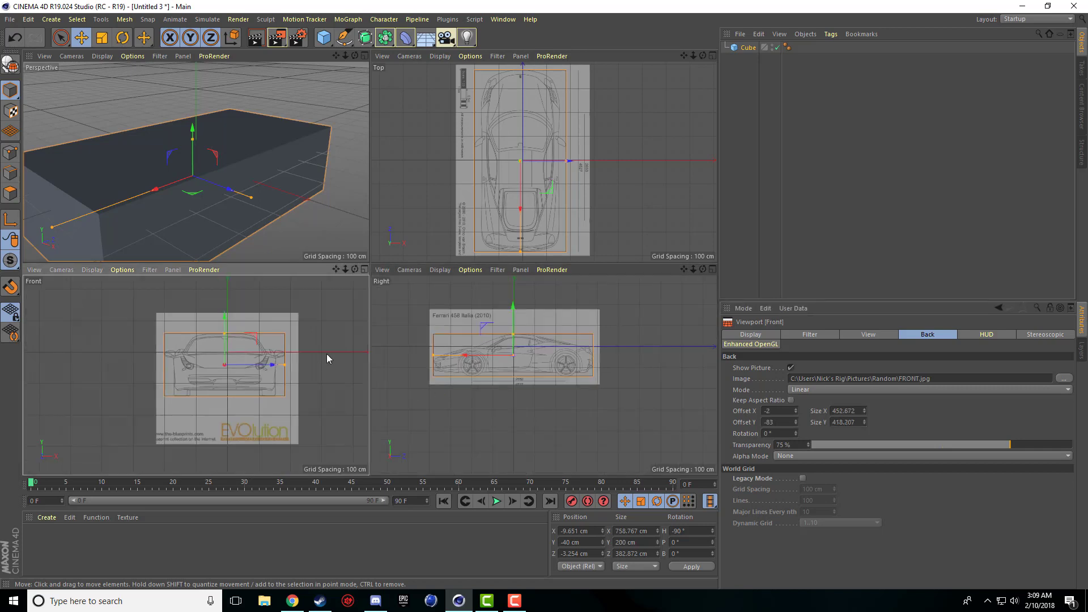
scroll(501, 217, "down", 1)
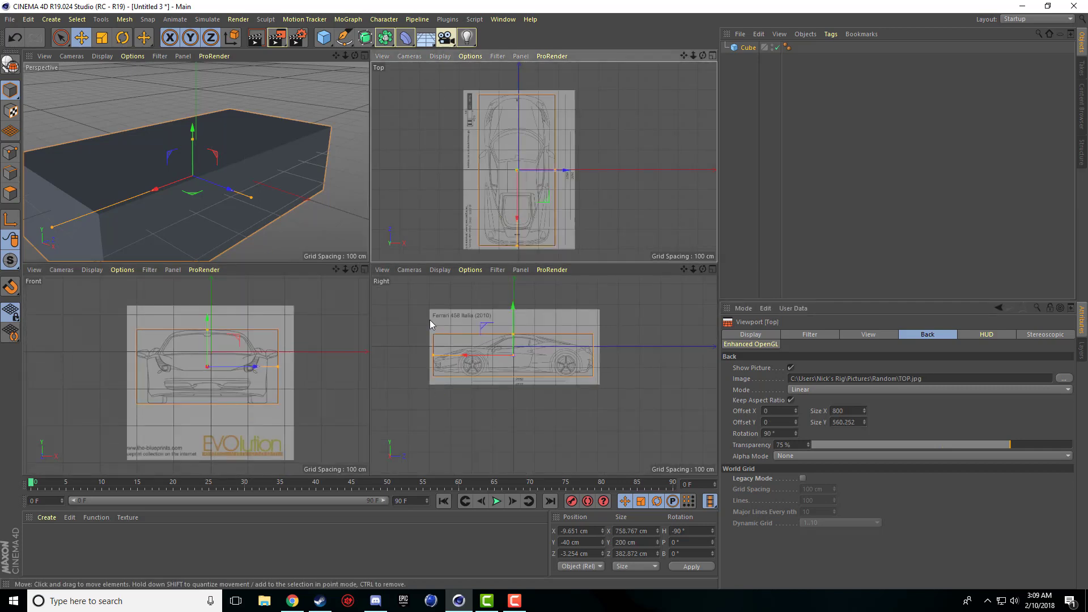
scroll(215, 194, "down", 2)
scroll(216, 197, "down", 2)
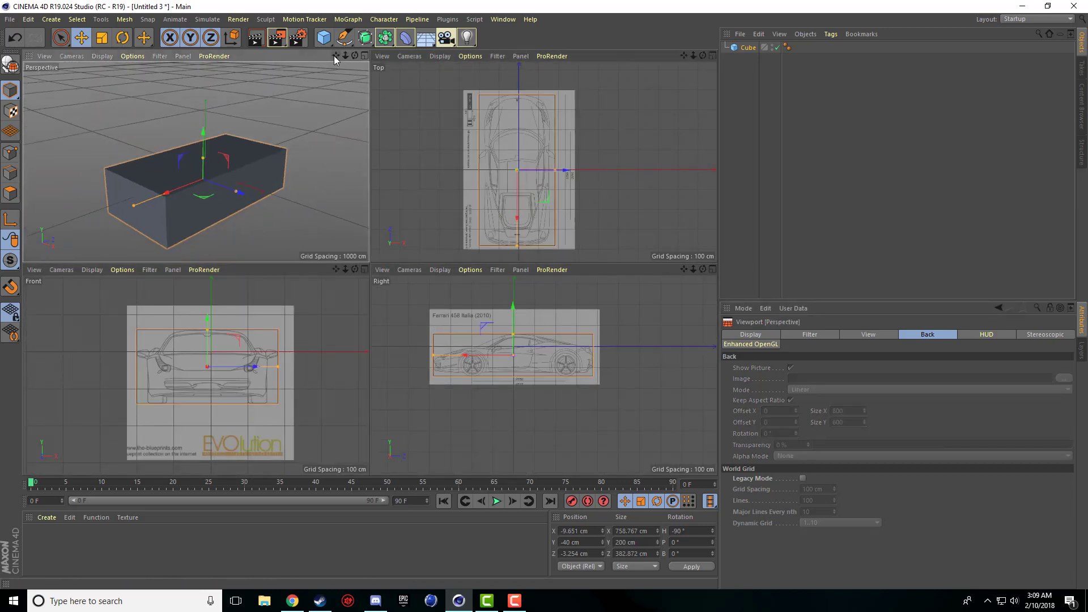
Orbit the Perspective view to see the cube over the blueprints from above
left_click(133, 56)
mouse_move(103, 55)
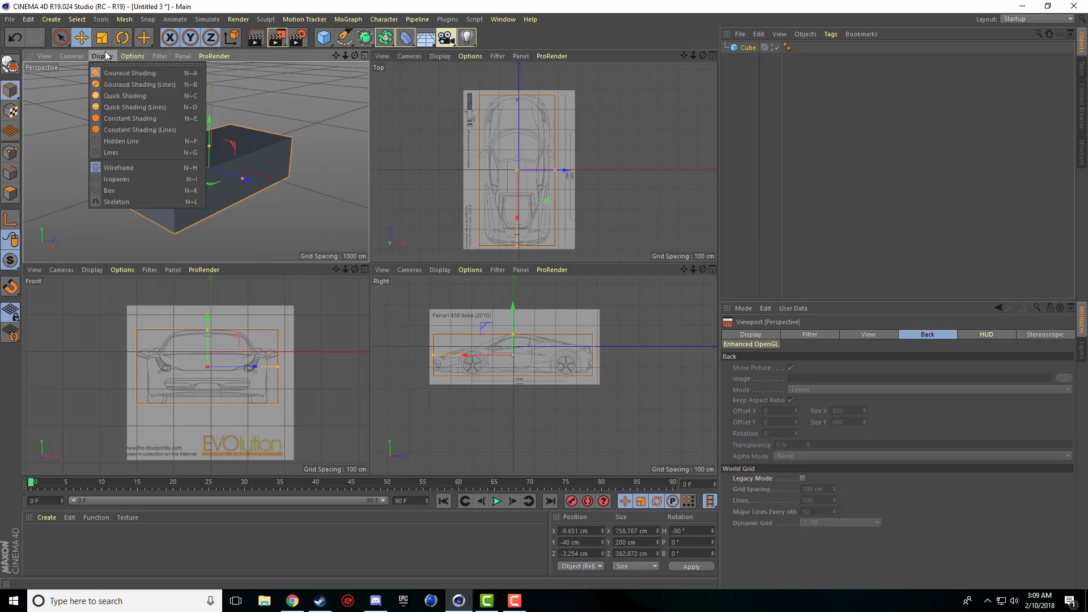
left_click(164, 85)
left_click_drag(354, 55, 266, 104)
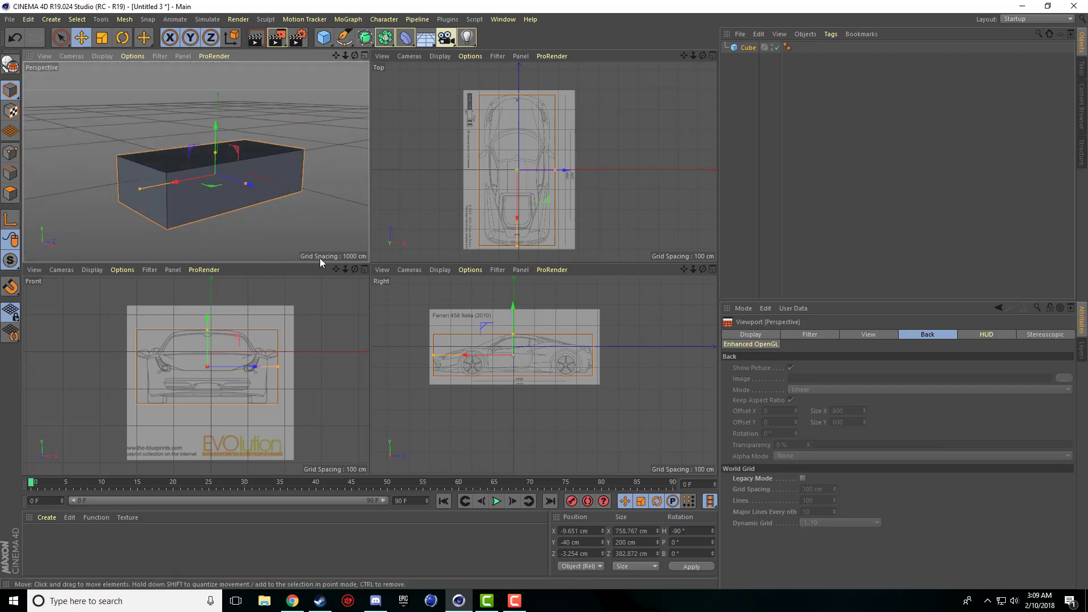
left_click(515, 602)
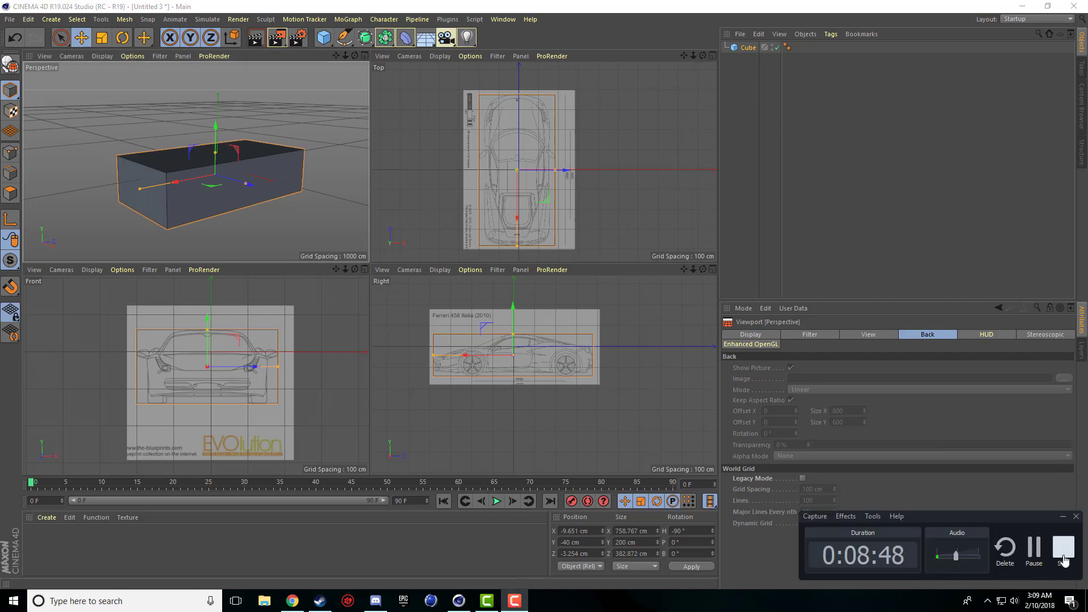